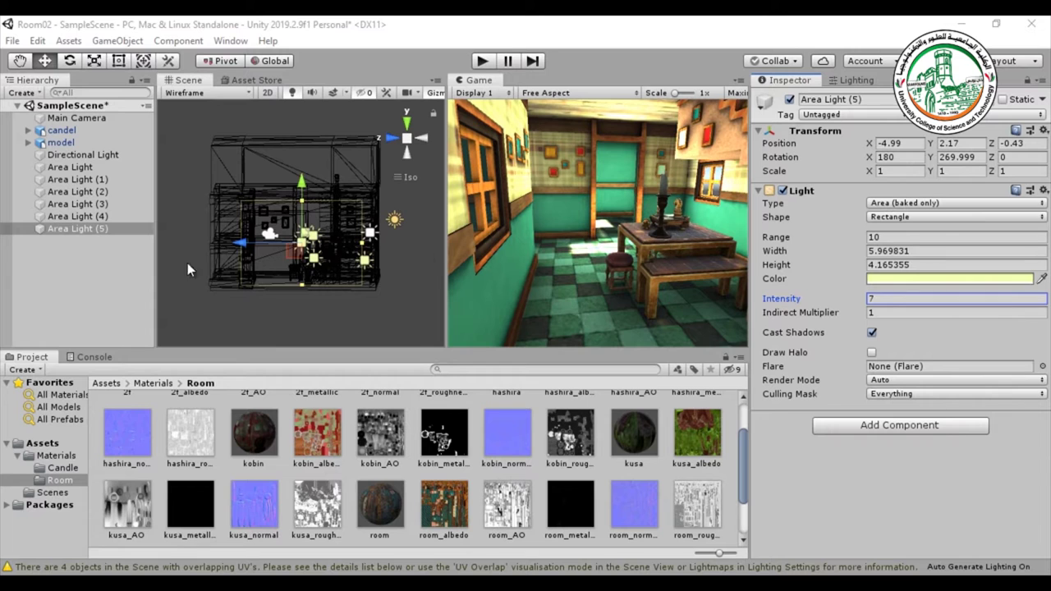
# Step: Add a point light to the scene and set its range to 1.6
pyautogui.rightClick(115, 269)
pyautogui.moveTo(148, 485)
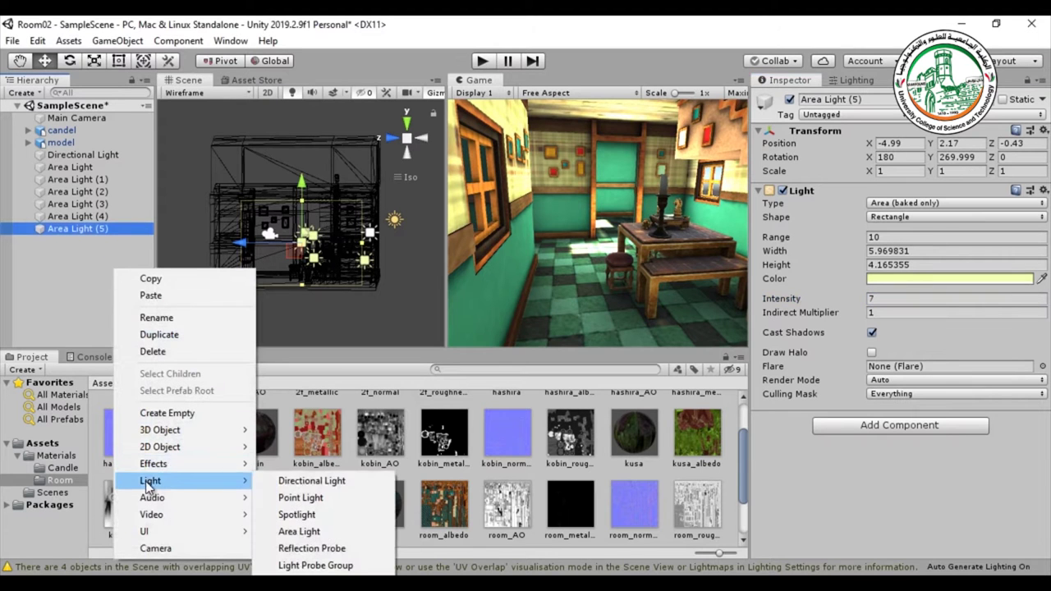
pyautogui.click(332, 496)
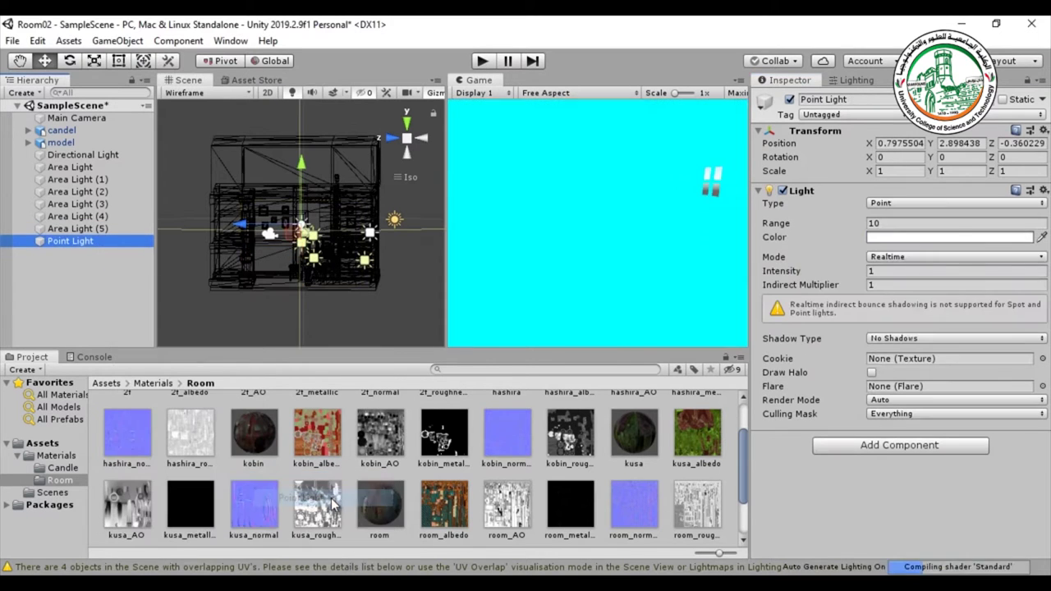
pyautogui.scroll(-2, 298, 233)
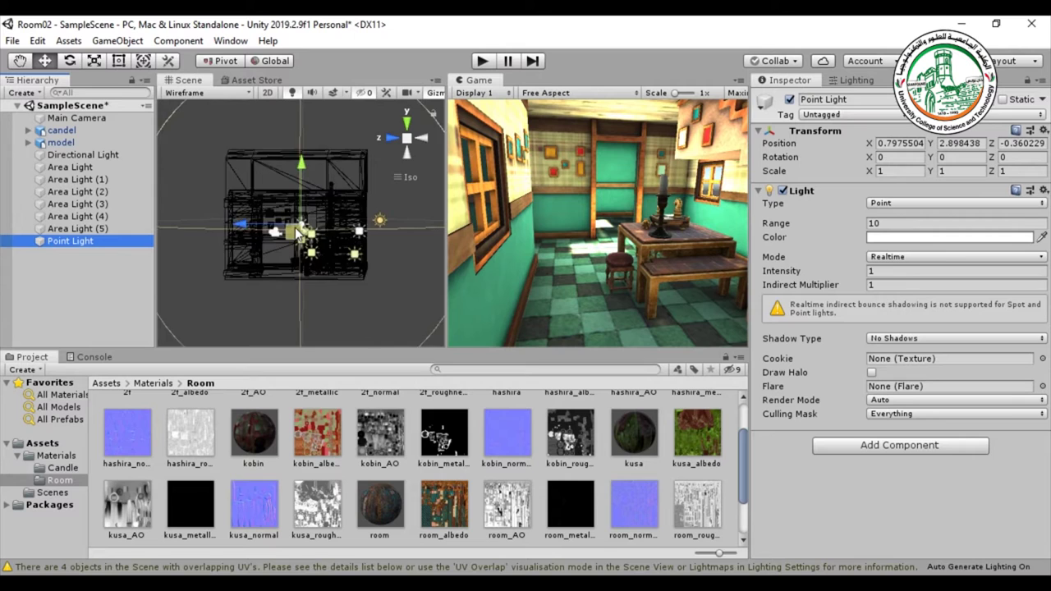
pyautogui.scroll(-2, 300, 234)
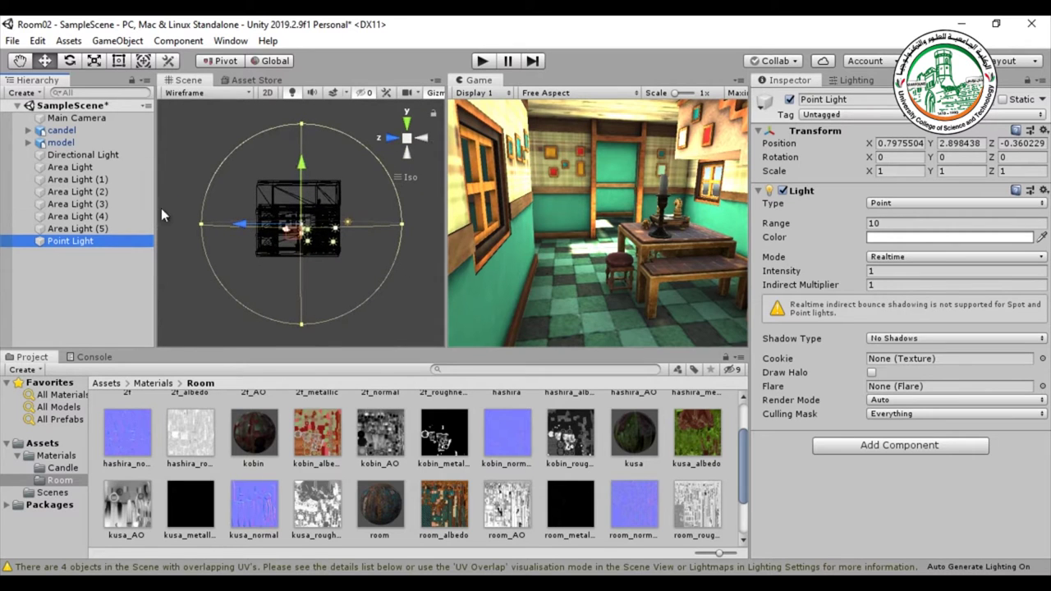
pyautogui.scroll(3, 287, 268)
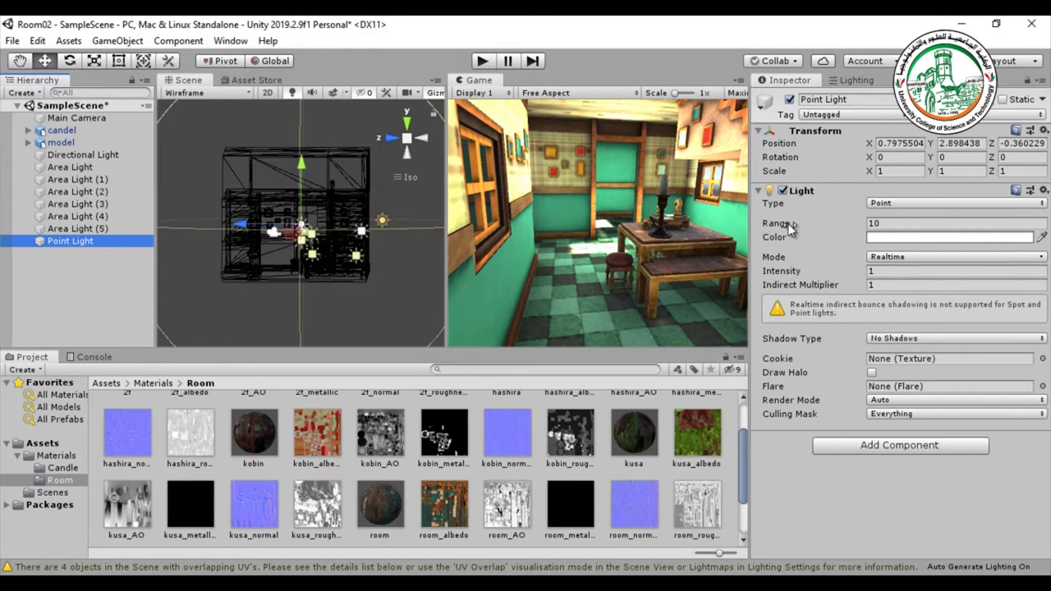
pyautogui.moveTo(783, 222); pyautogui.dragTo(763, 227)
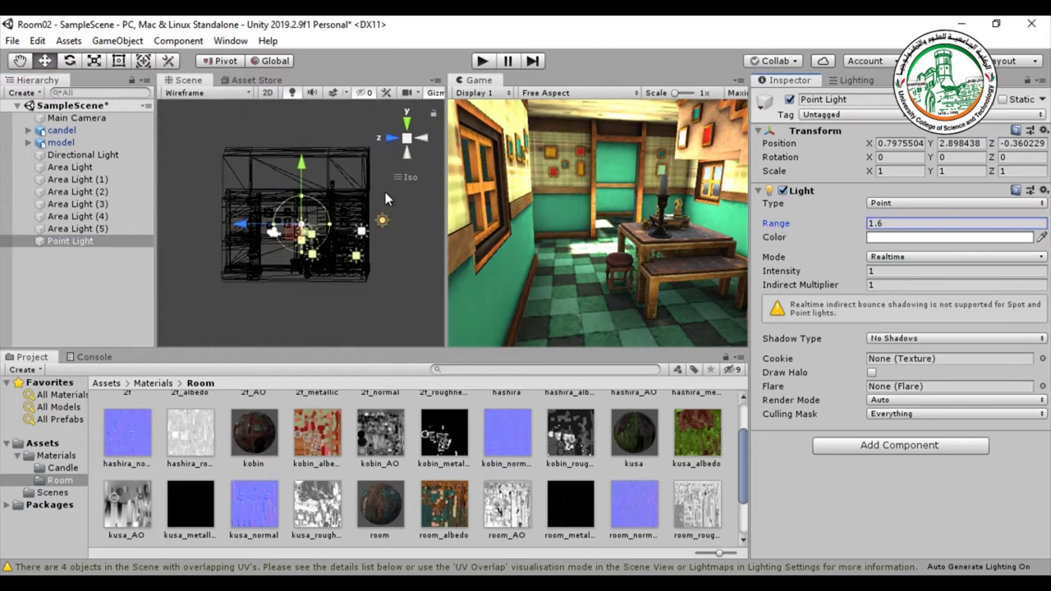
# Step: Move the point light over the candle on the table to about X 0.649, Z -0.719 and reduce its range to 0.25
pyautogui.scroll(6, 385, 192)
pyautogui.scroll(-6, 386, 193)
pyautogui.keyDown('alt'); pyautogui.moveTo(380, 220); pyautogui.dragTo(336, 305); pyautogui.keyUp('alt')
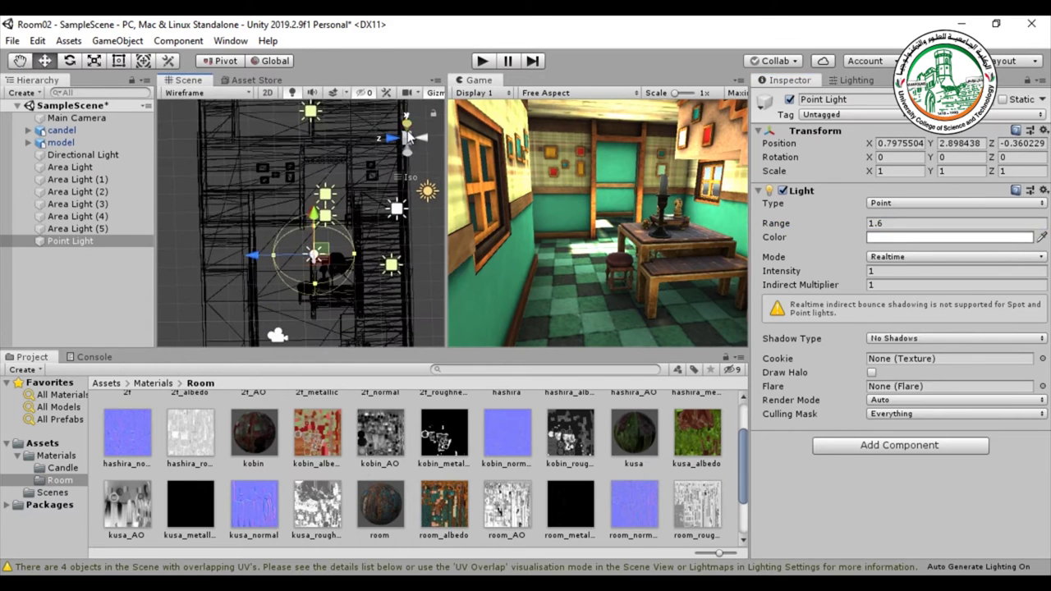
pyautogui.click(407, 123)
pyautogui.scroll(2, 344, 238)
pyautogui.scroll(2, 349, 241)
pyautogui.moveTo(349, 241)
pyautogui.mouseDown(button='middle')
pyautogui.moveTo(370, 183)
pyautogui.moveTo(350, 225)
pyautogui.mouseUp(button='middle')
pyautogui.scroll(1, 369, 182)
pyautogui.moveTo(320, 210); pyautogui.dragTo(320, 233)
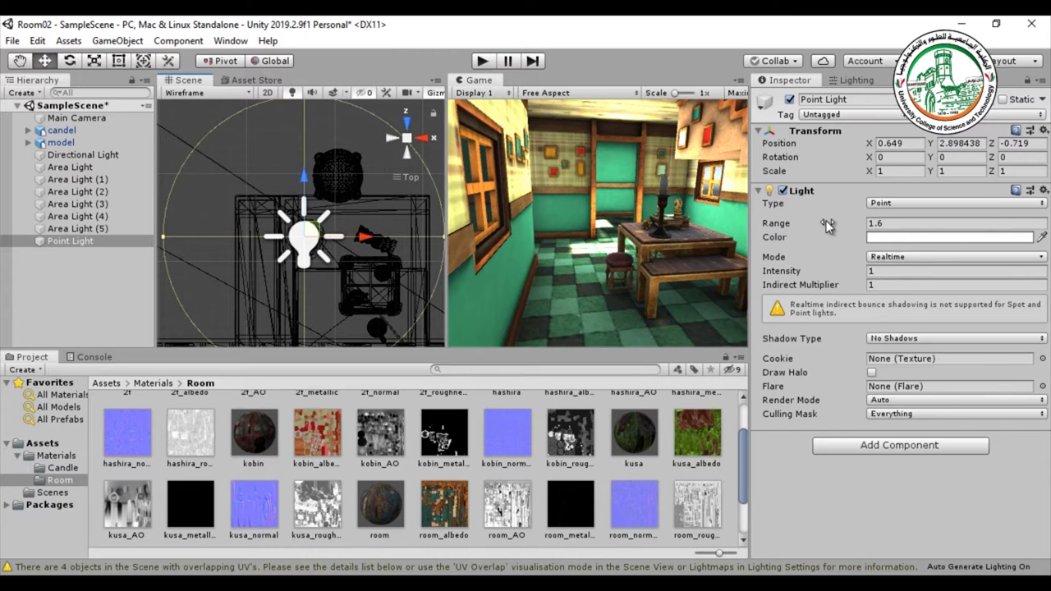
pyautogui.moveTo(784, 232); pyautogui.dragTo(766, 230)
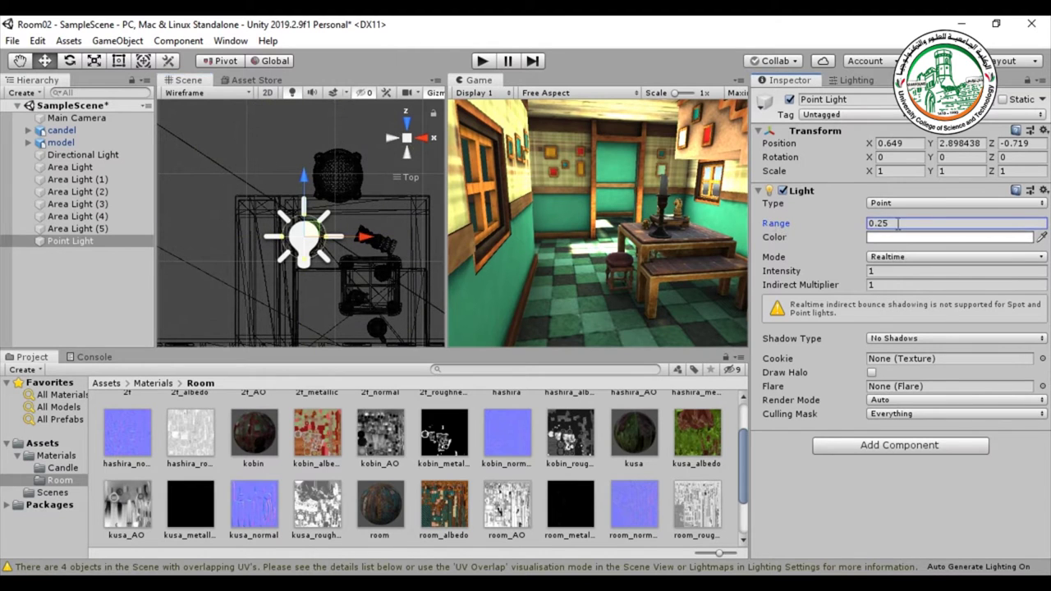
# Step: Switch the scene view's shading mode from wireframe to Shaded and frame the candle with its light
pyautogui.keyDown('alt'); pyautogui.moveTo(317, 286); pyautogui.dragTo(416, 164); pyautogui.keyUp('alt')
pyautogui.click(417, 152)
pyautogui.scroll(-5, 378, 217)
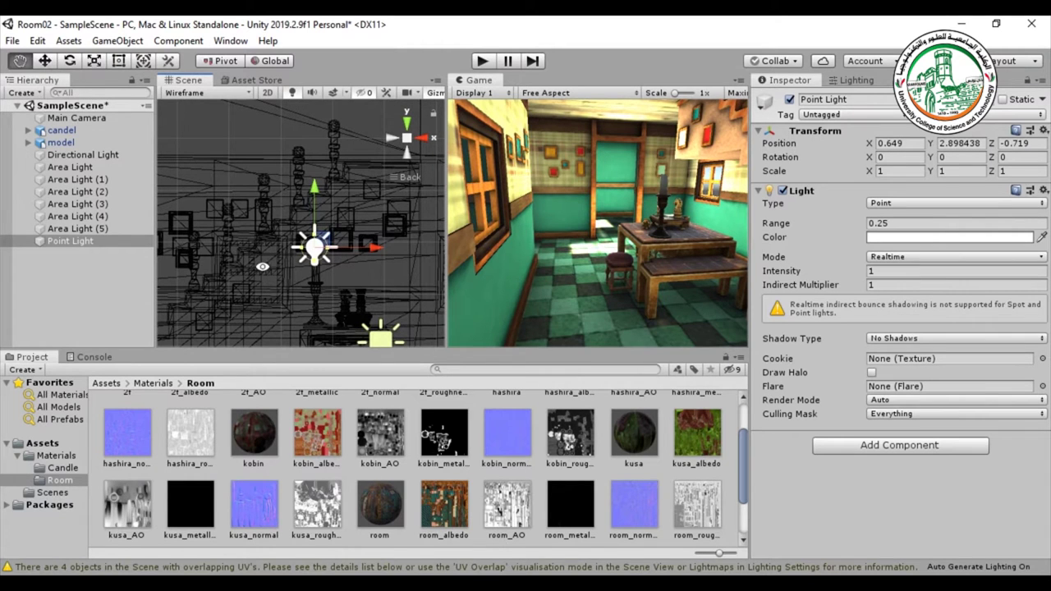
pyautogui.click(190, 92)
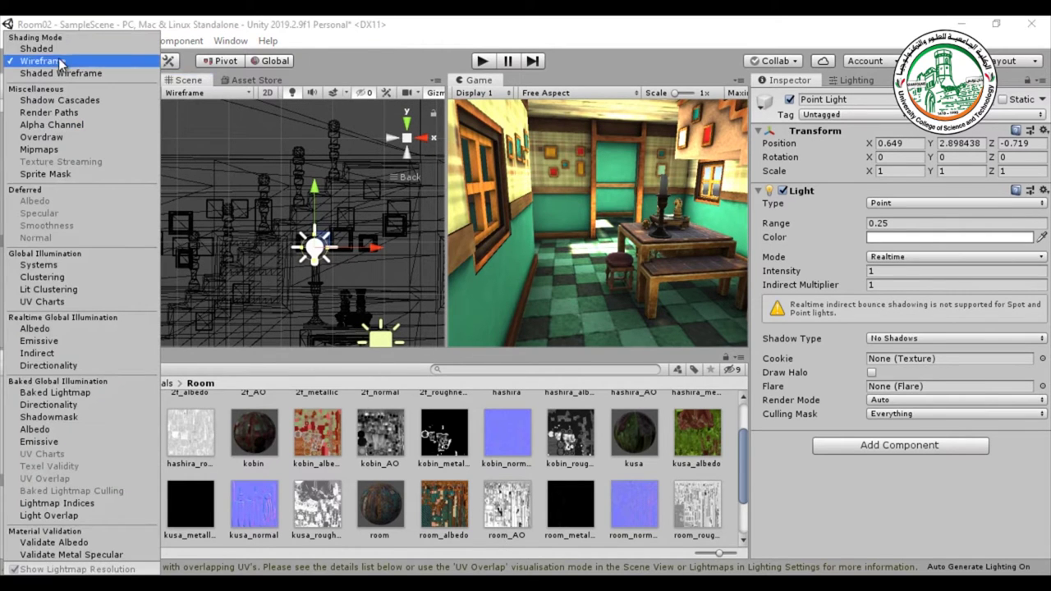
pyautogui.click(62, 50)
pyautogui.moveTo(256, 262)
pyautogui.keyDown('alt'); pyautogui.mouseDown()
pyautogui.moveTo(391, 268)
pyautogui.moveTo(359, 267)
pyautogui.moveTo(358, 278)
pyautogui.moveTo(402, 188)
pyautogui.moveTo(655, 308)
pyautogui.moveTo(155, 283)
pyautogui.moveTo(312, 318)
pyautogui.mouseUp(); pyautogui.keyUp('alt')
pyautogui.scroll(-3, 406, 180)
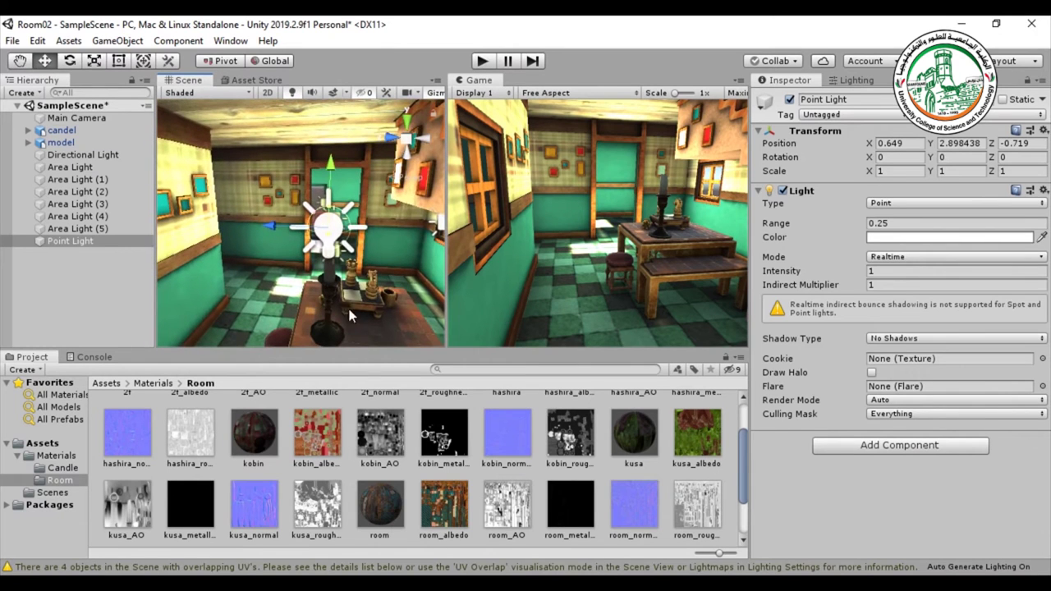
# Step: Enable Draw Halo on the point light and set its color to yellow FFE02B
pyautogui.moveTo(768, 372)
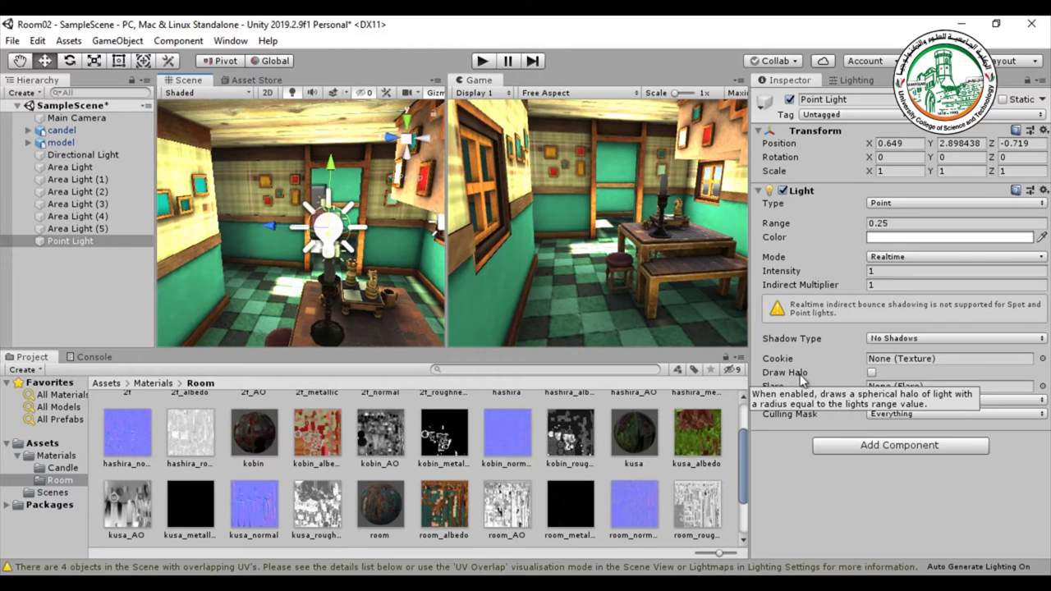
pyautogui.click(873, 373)
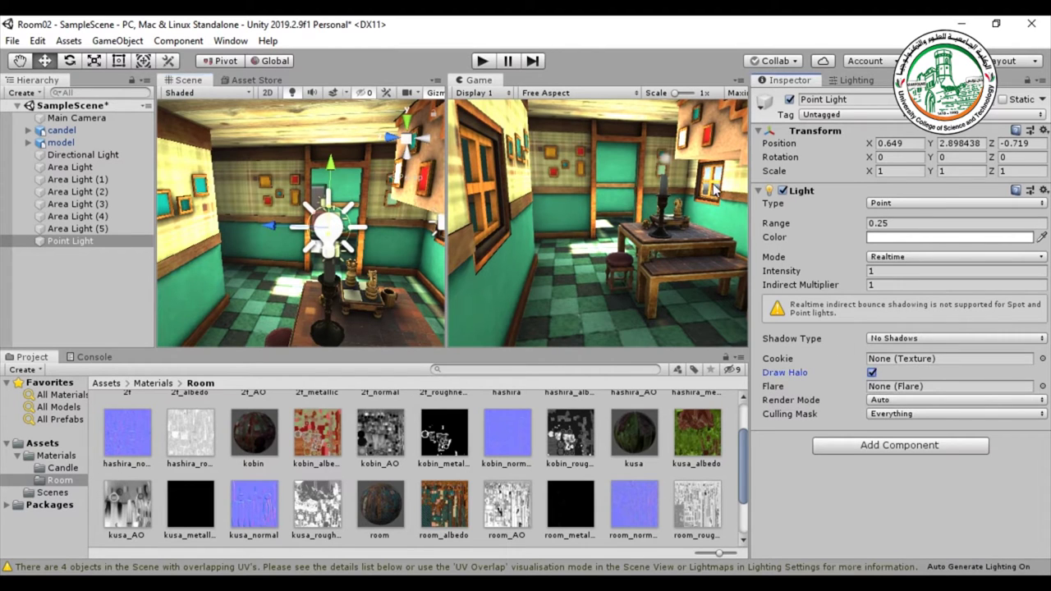
pyautogui.click(895, 240)
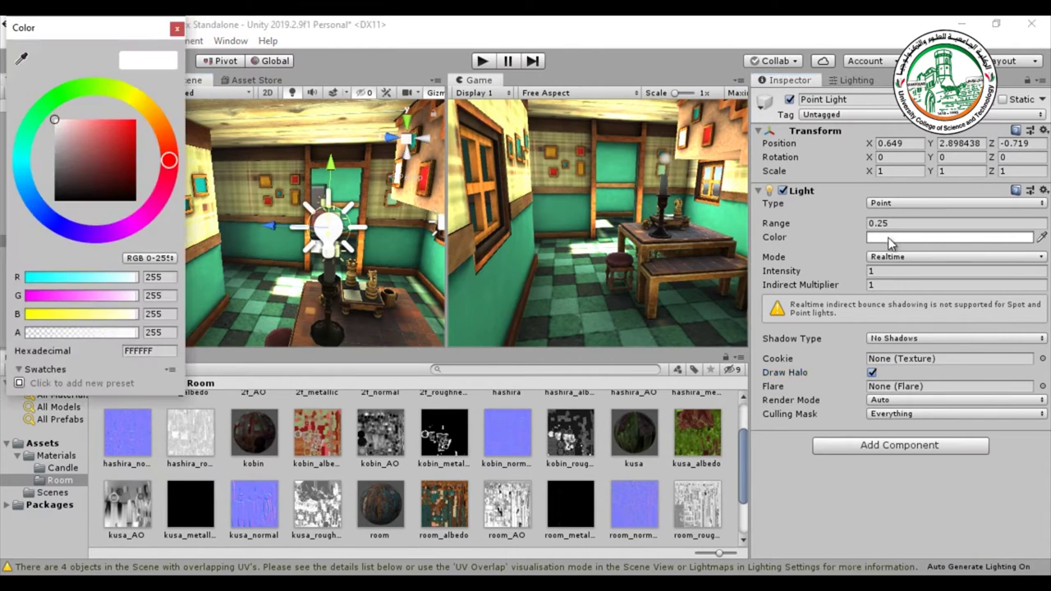
pyautogui.click(151, 108)
pyautogui.moveTo(95, 141); pyautogui.dragTo(128, 108)
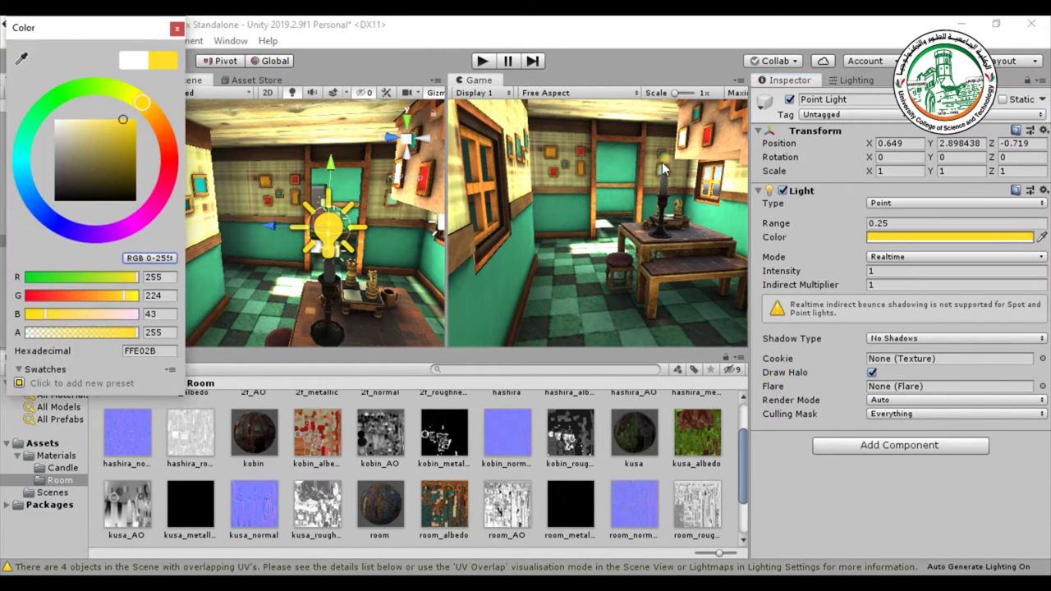
pyautogui.click(176, 29)
# Step: Lower the point light toward the candle wick to Y 2.723 and set its intensity to 1.68
pyautogui.moveTo(330, 163); pyautogui.dragTo(327, 174)
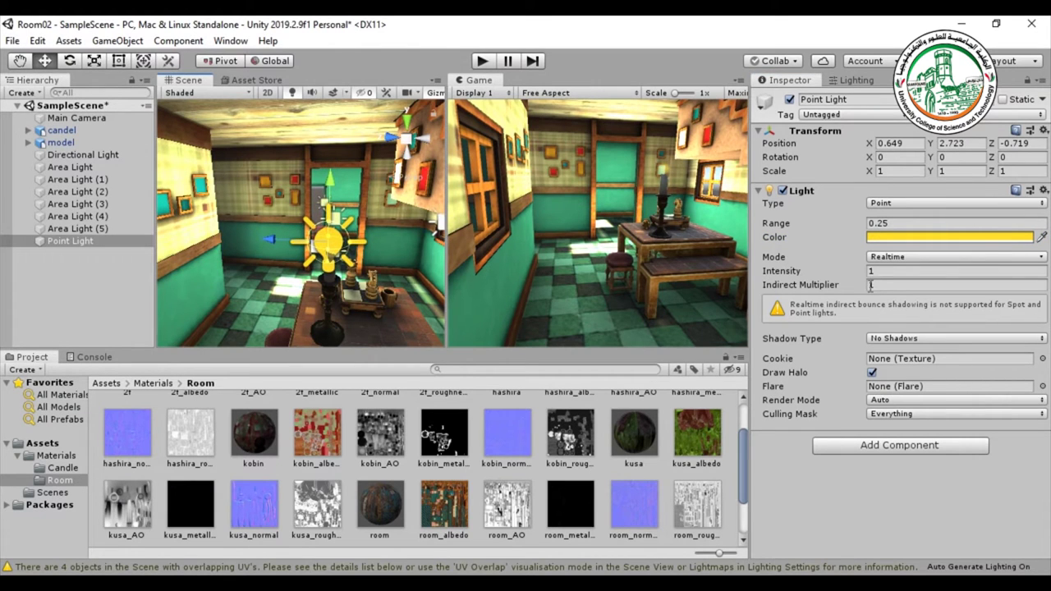
pyautogui.moveTo(782, 275); pyautogui.dragTo(874, 281)
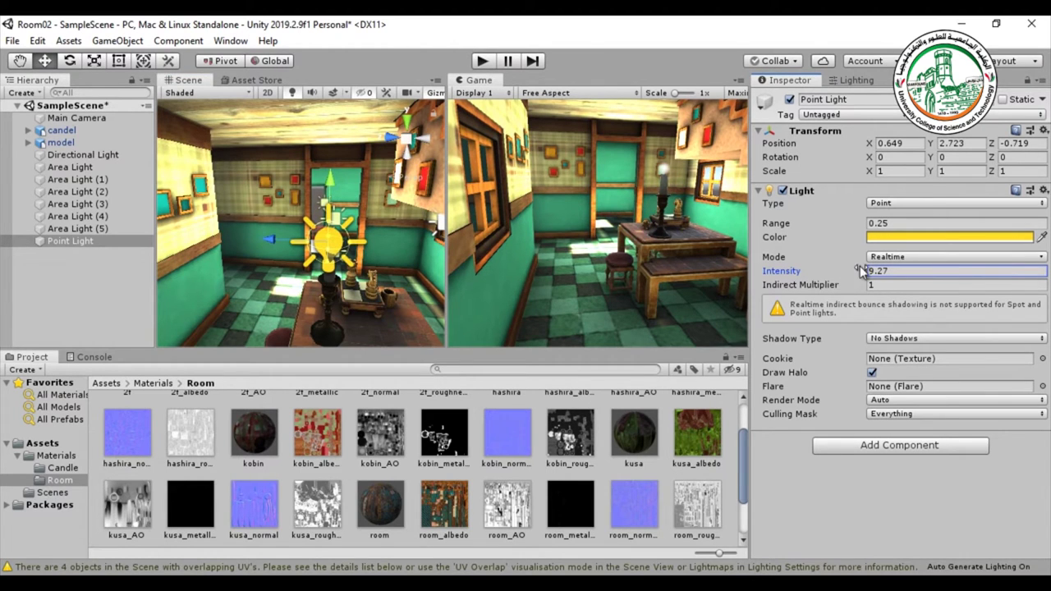
pyautogui.moveTo(793, 272); pyautogui.dragTo(734, 275)
pyautogui.moveTo(649, 282); pyautogui.dragTo(566, 285)
# Step: Change the point light's color to orange, about FF952A
pyautogui.click(909, 240)
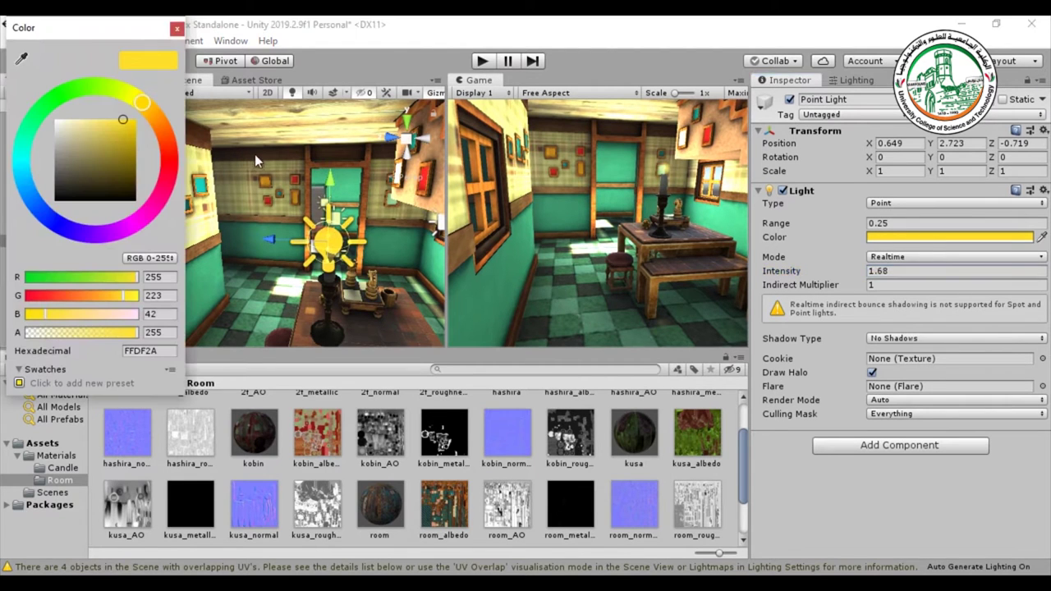
pyautogui.moveTo(170, 136); pyautogui.dragTo(173, 121)
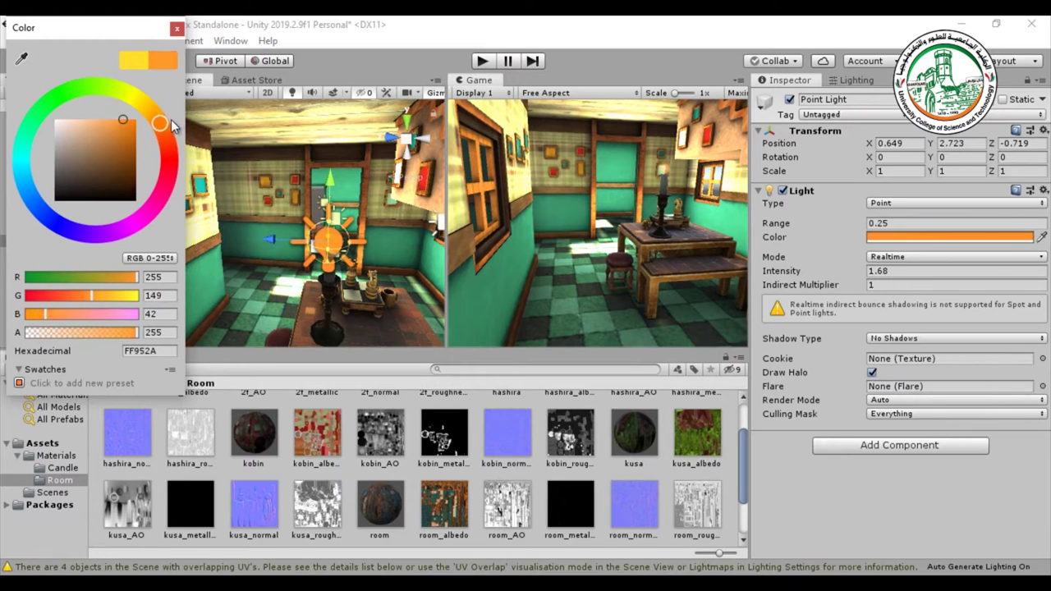
pyautogui.click(177, 29)
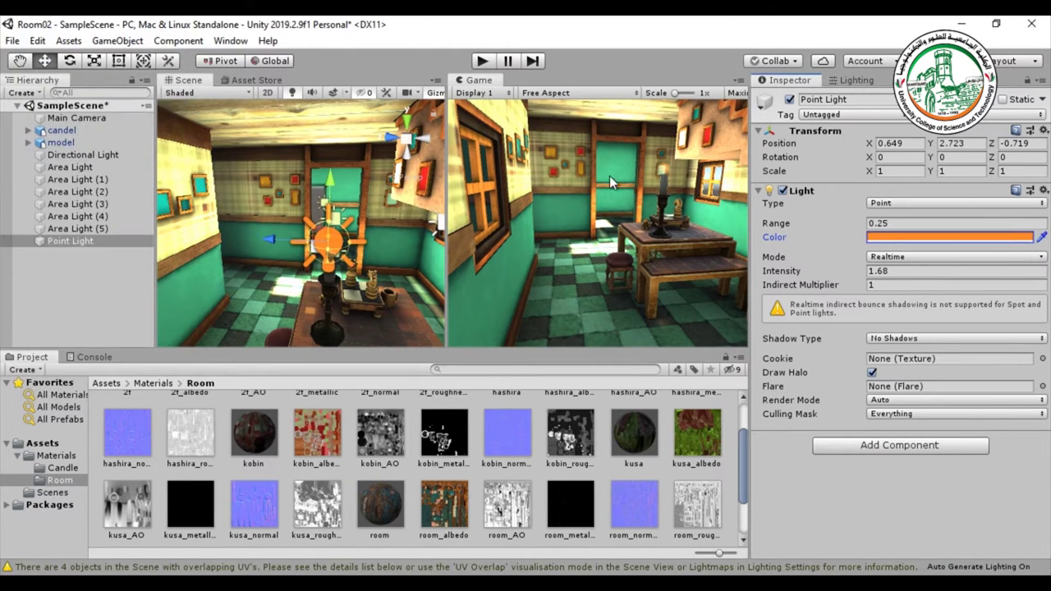
# Step: Move the Main Camera back to about X -3.5, Z 1.42, keeping the candle table in its view
pyautogui.click(88, 119)
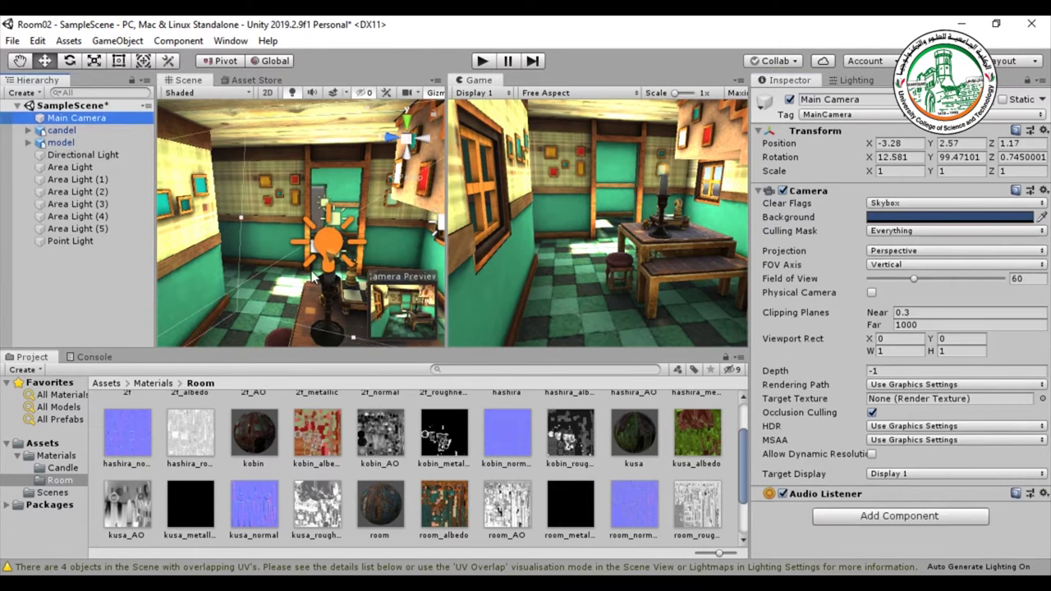
pyautogui.click(320, 190)
pyautogui.press('f')
pyautogui.click(66, 118)
pyautogui.press('f')
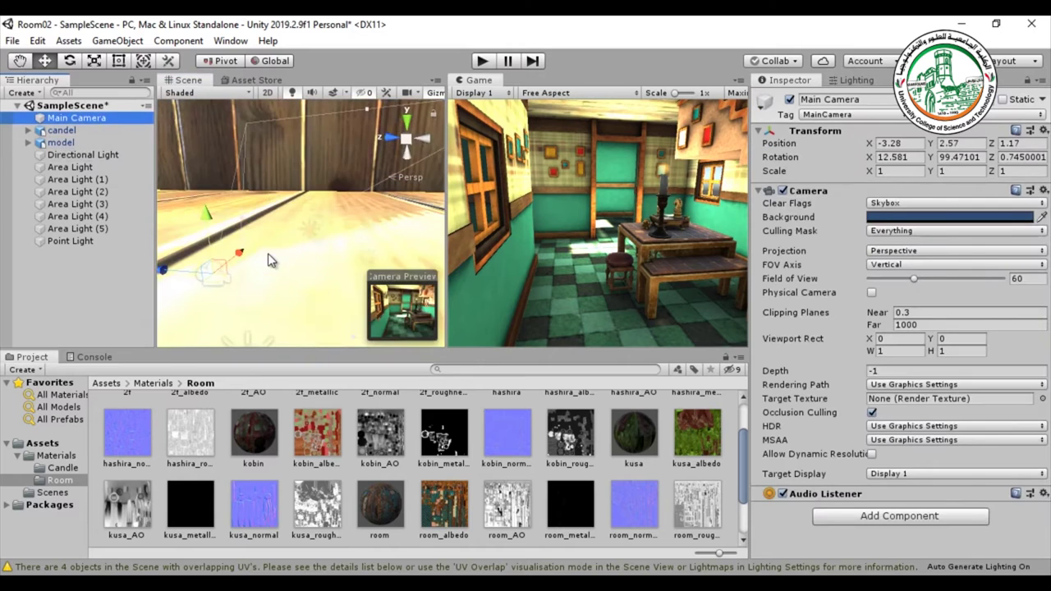
pyautogui.scroll(-5, 292, 238)
pyautogui.moveTo(261, 207); pyautogui.dragTo(192, 229)
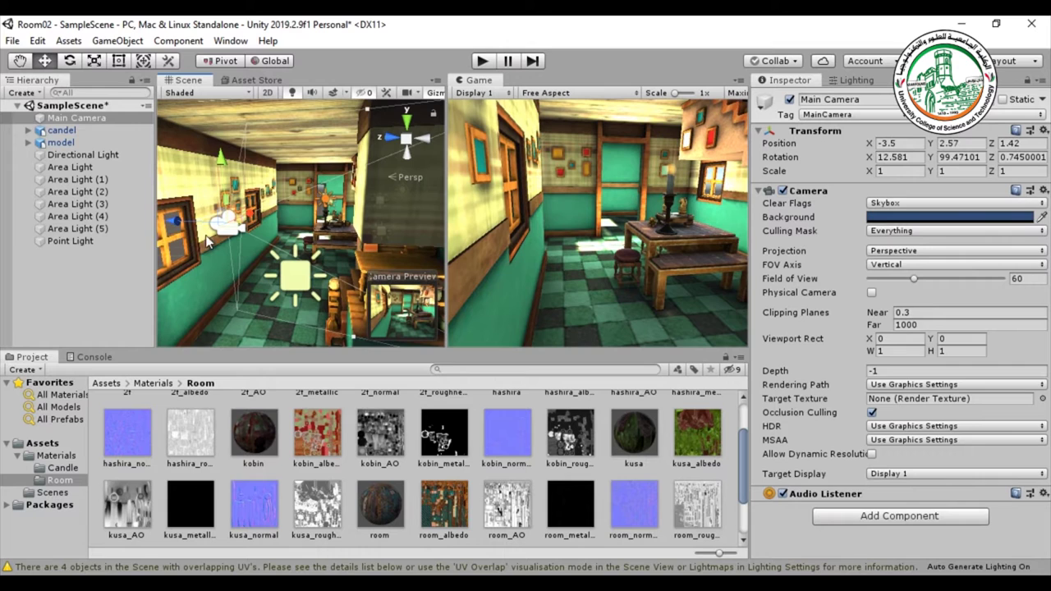
# Step: Duplicate the candle's point light and increase the copy's range to 3.54
pyautogui.click(81, 242)
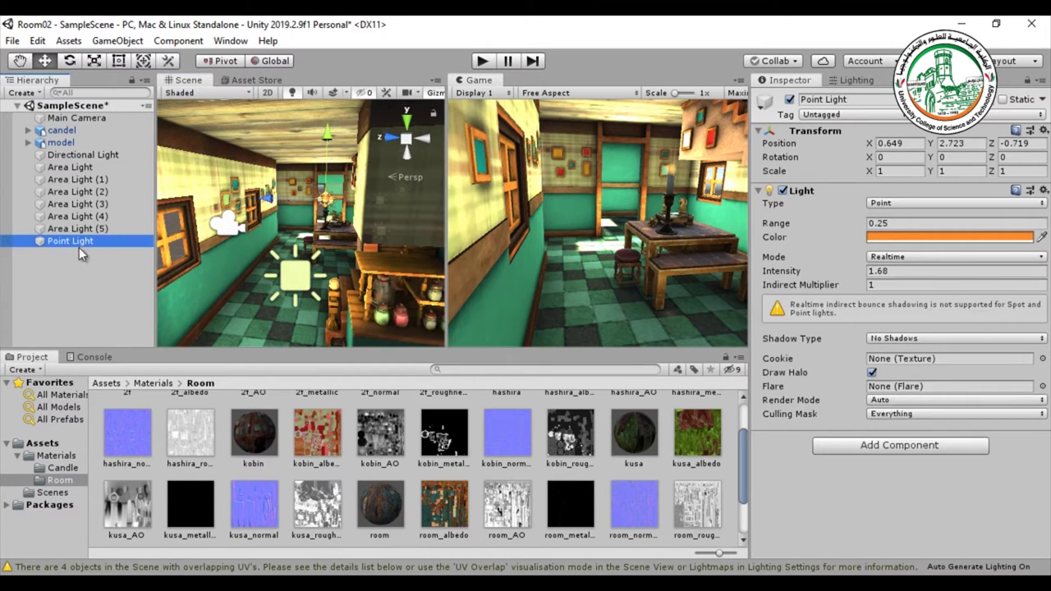
pyautogui.hotkey('ctrl', 'd')
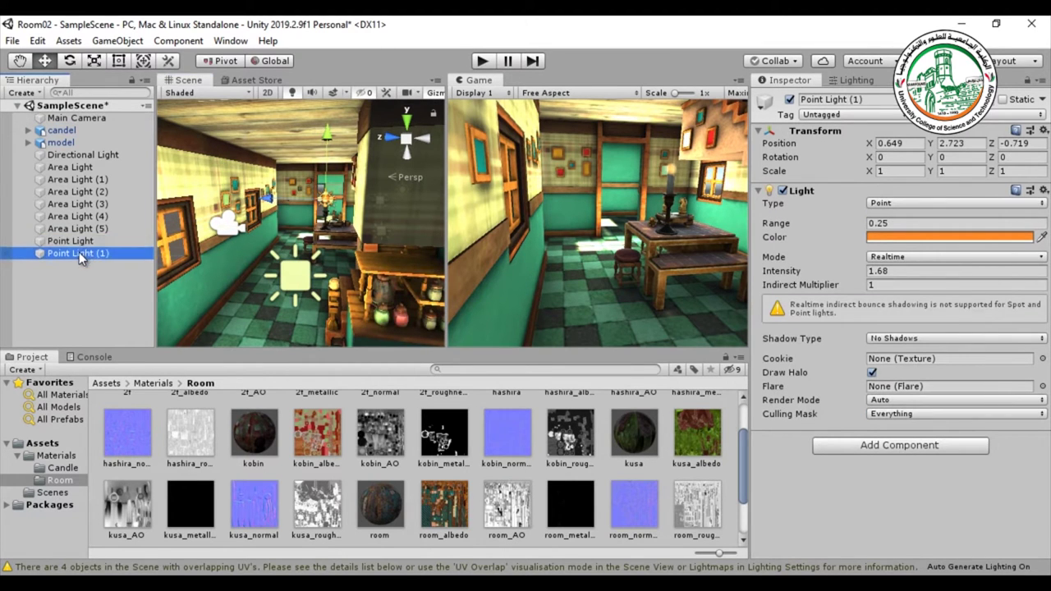
pyautogui.click(78, 253)
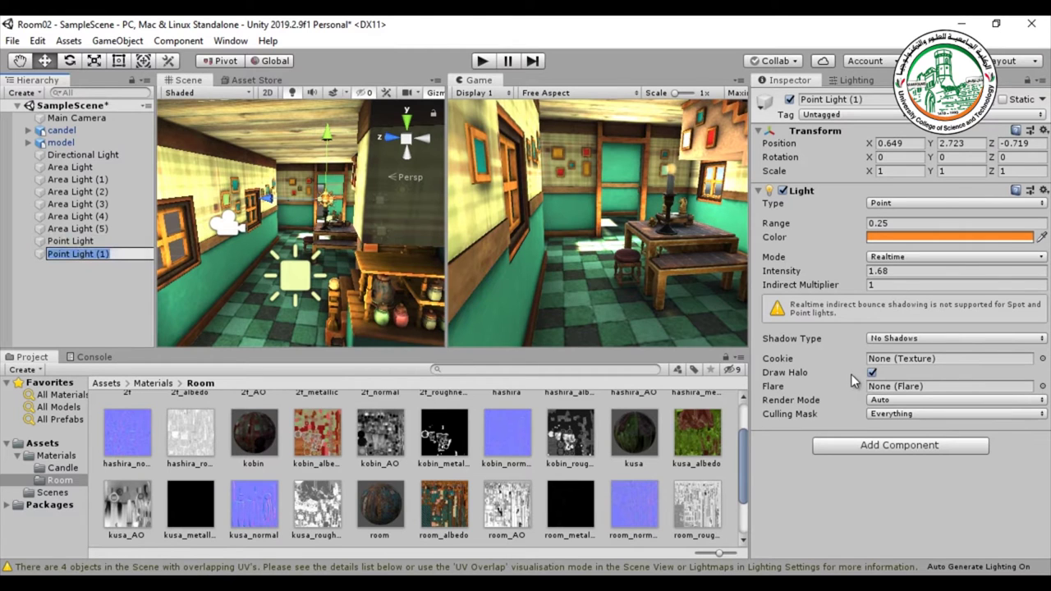
pyautogui.click(776, 225)
pyautogui.moveTo(776, 225); pyautogui.dragTo(792, 227)
pyautogui.moveTo(385, 262); pyautogui.dragTo(472, 316, button='right')
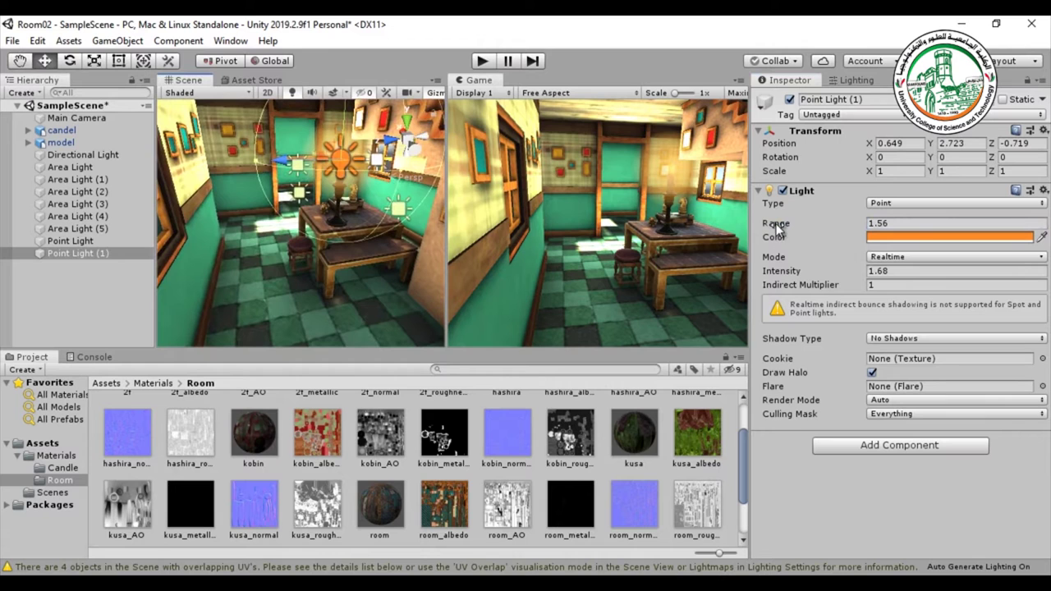
pyautogui.moveTo(777, 230); pyautogui.dragTo(830, 225)
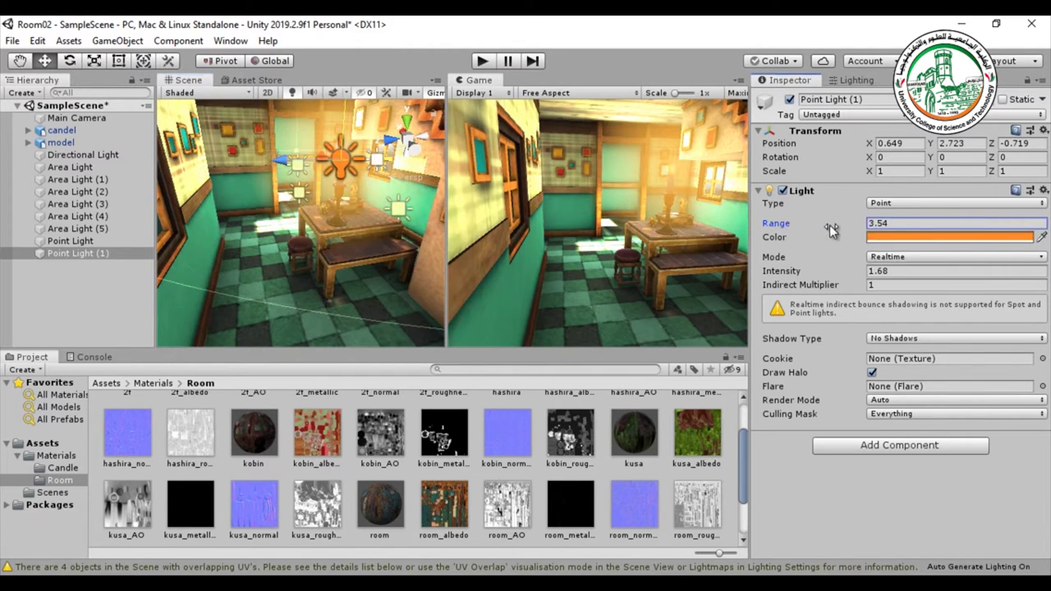
# Step: Disable Draw Halo on the duplicated point light and set its range to 1.48
pyautogui.click(873, 372)
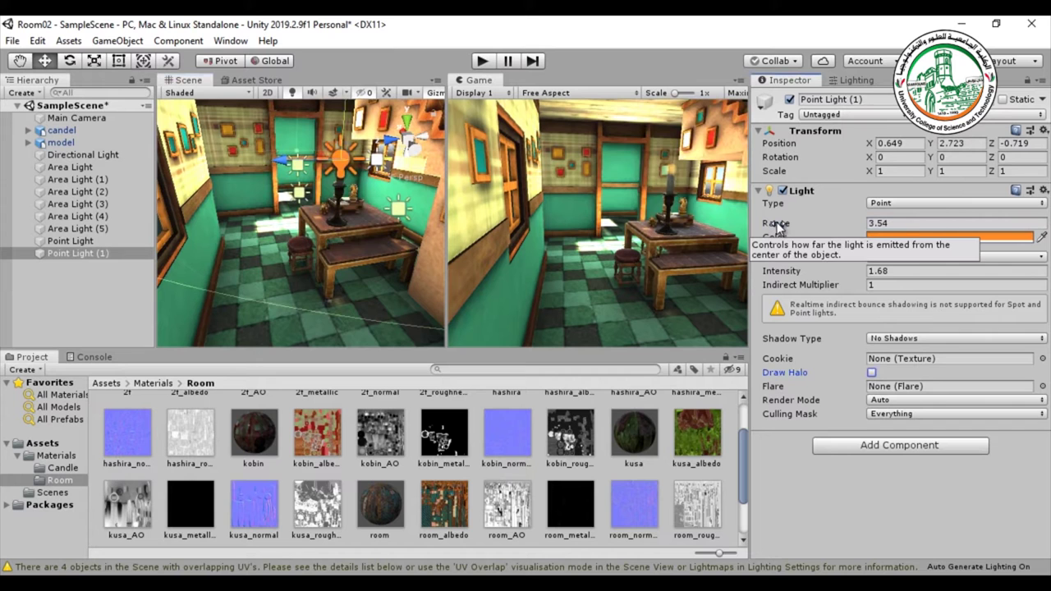
pyautogui.moveTo(770, 225); pyautogui.dragTo(717, 237)
pyautogui.press('BackSpace')
pyautogui.write('48')
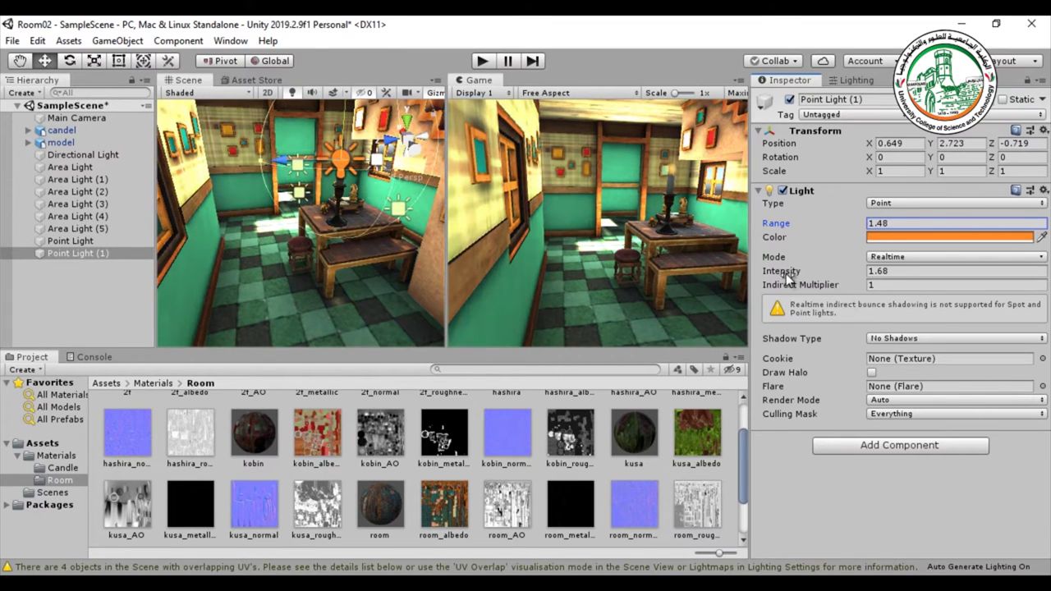
# Step: Lower the duplicated point light to Y 2.55 and raise its intensity to about 279.05
pyautogui.moveTo(783, 273); pyautogui.dragTo(491, 247)
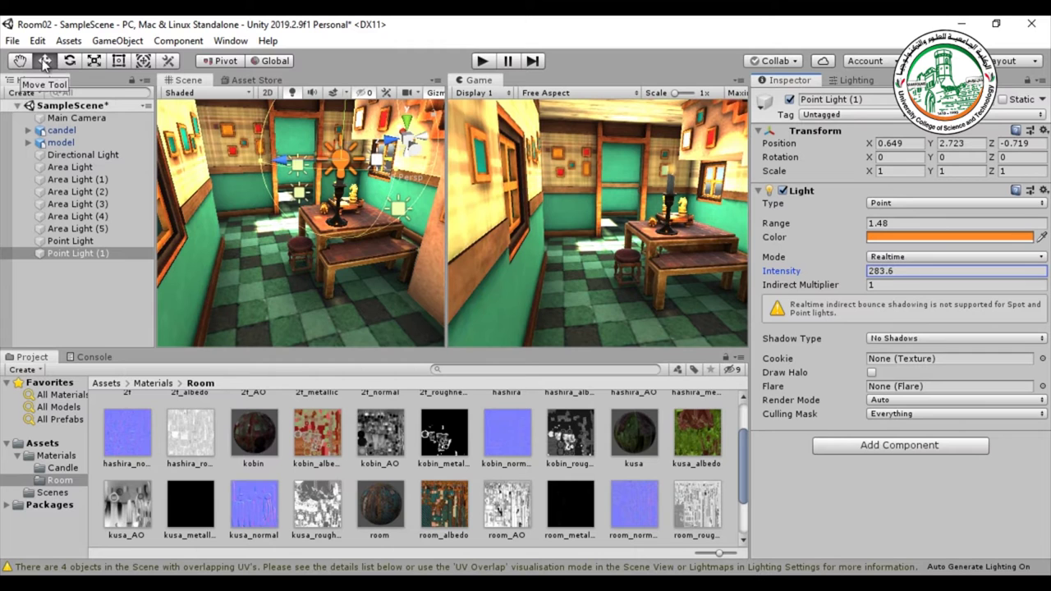
pyautogui.moveTo(344, 119); pyautogui.dragTo(345, 128)
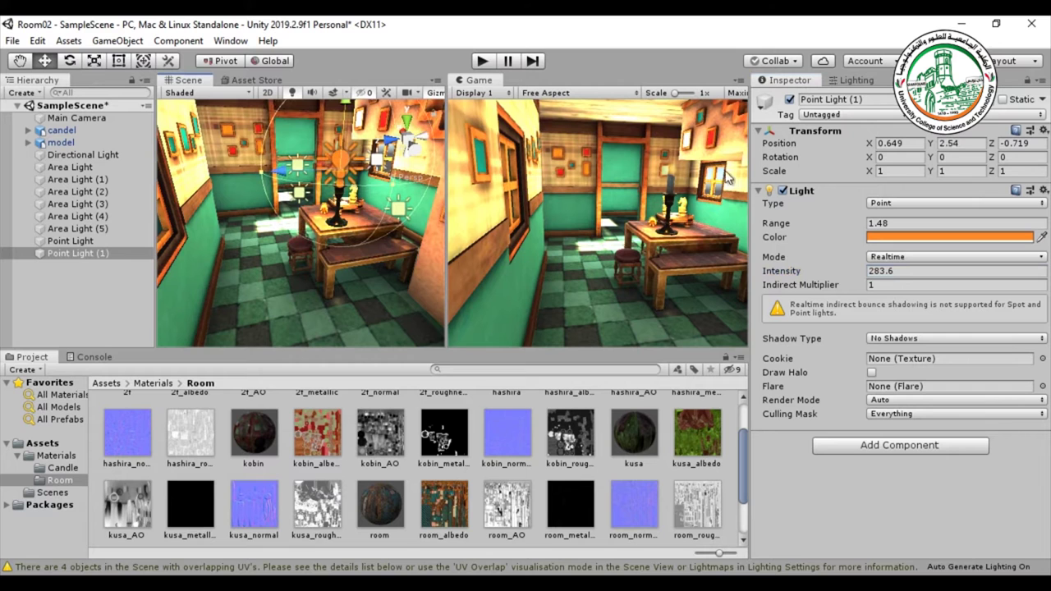
pyautogui.moveTo(347, 115)
pyautogui.mouseDown()
pyautogui.moveTo(349, 190)
pyautogui.moveTo(359, 117)
pyautogui.mouseUp()
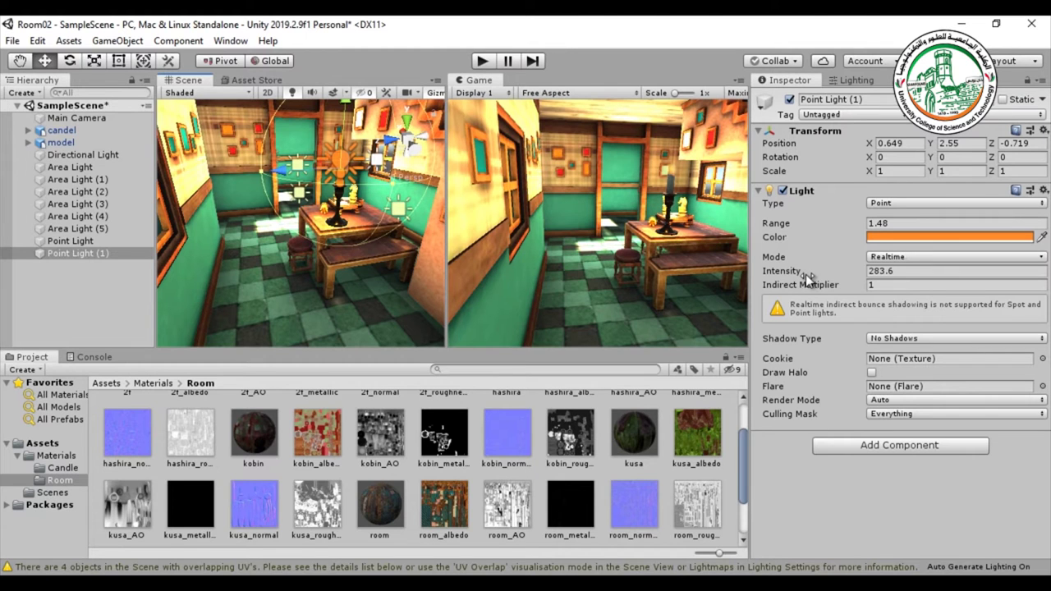
pyautogui.moveTo(790, 275); pyautogui.dragTo(695, 273)
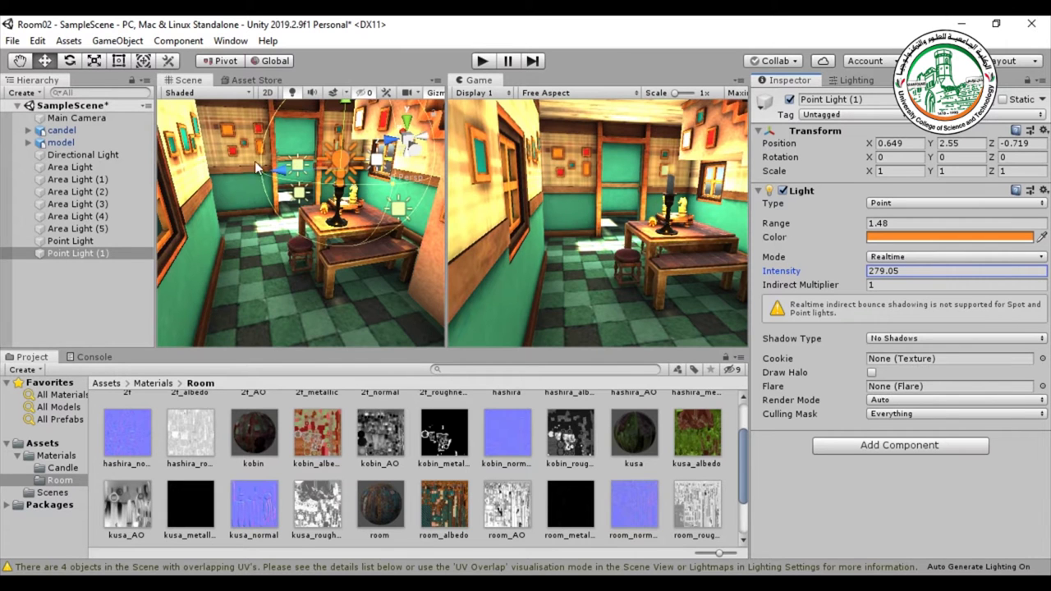
pyautogui.press('alt')
pyautogui.keyDown('alt'); pyautogui.moveTo(345, 251); pyautogui.dragTo(303, 177); pyautogui.keyUp('alt')
pyautogui.hotkey('ctrl', 'z')
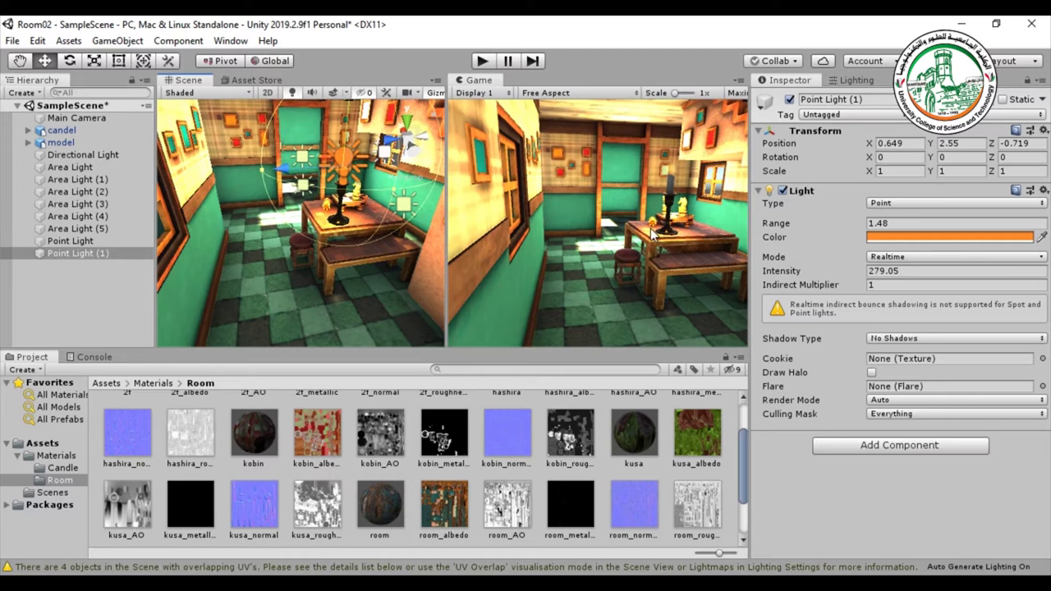
pyautogui.click(910, 257)
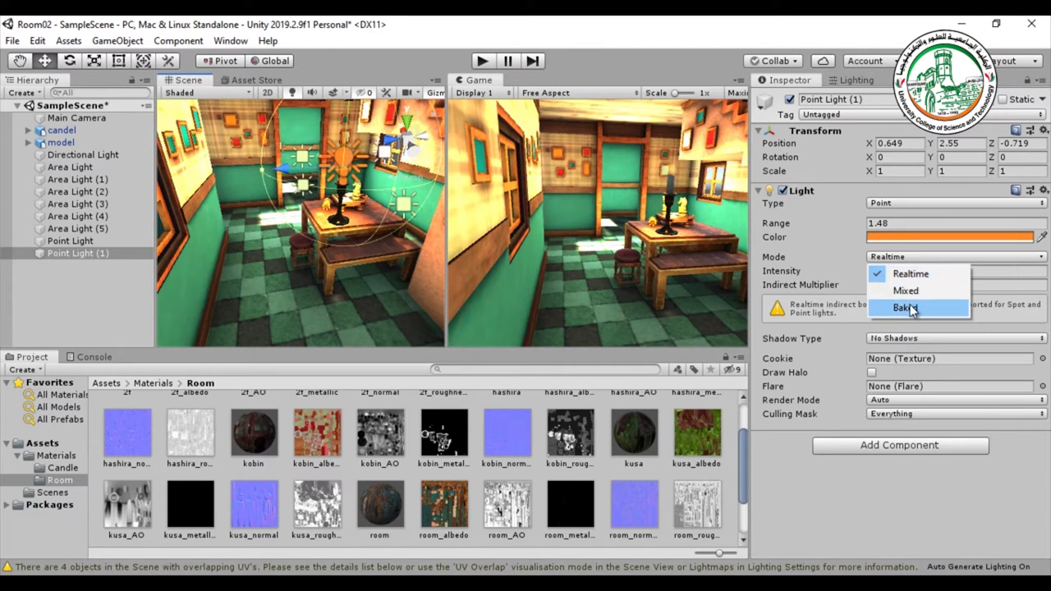
pyautogui.click(818, 495)
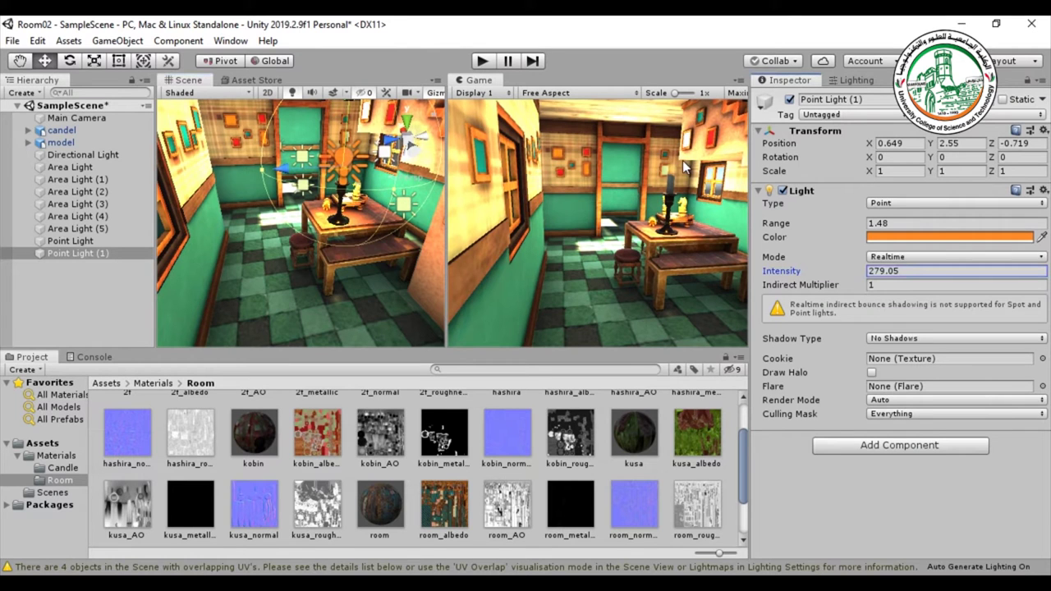
# Step: Rotate the Main Camera around its vertical axis to a Y rotation of about 106.85, turning its view further toward the candle table
pyautogui.click(74, 117)
pyautogui.click(71, 60)
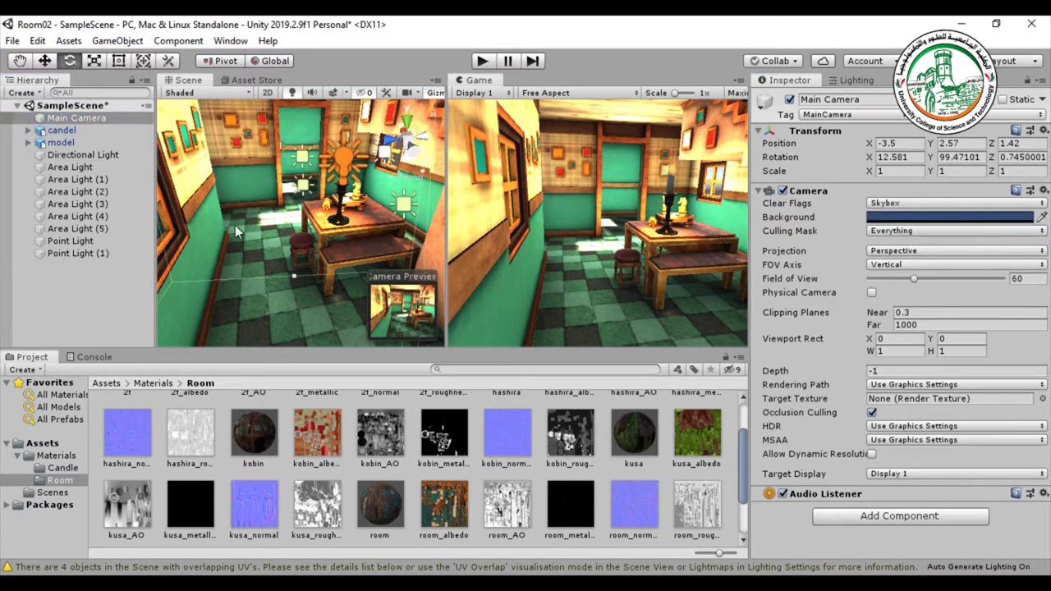
pyautogui.press('f')
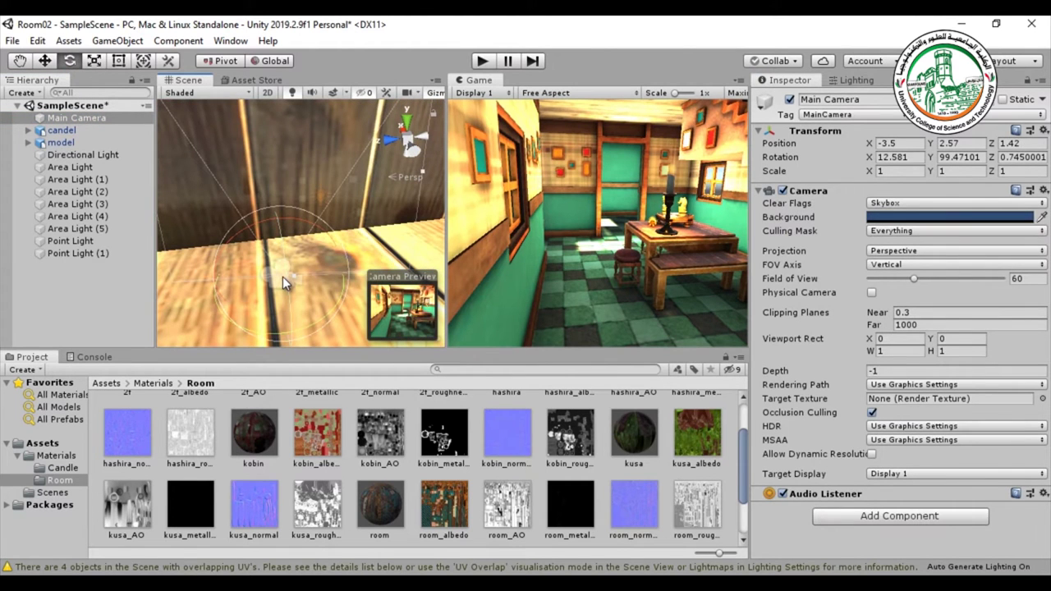
pyautogui.click(301, 207)
pyautogui.press('f')
pyautogui.keyDown('alt'); pyautogui.moveTo(302, 198); pyautogui.dragTo(247, 202); pyautogui.keyUp('alt')
pyautogui.click(50, 118)
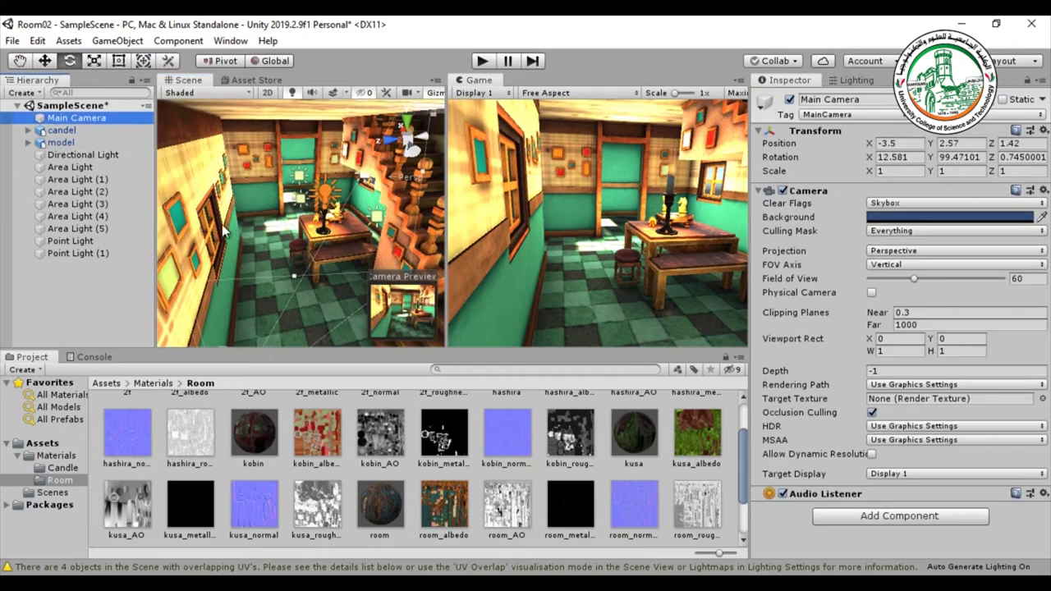
pyautogui.press('f')
pyautogui.scroll(-5, 278, 263)
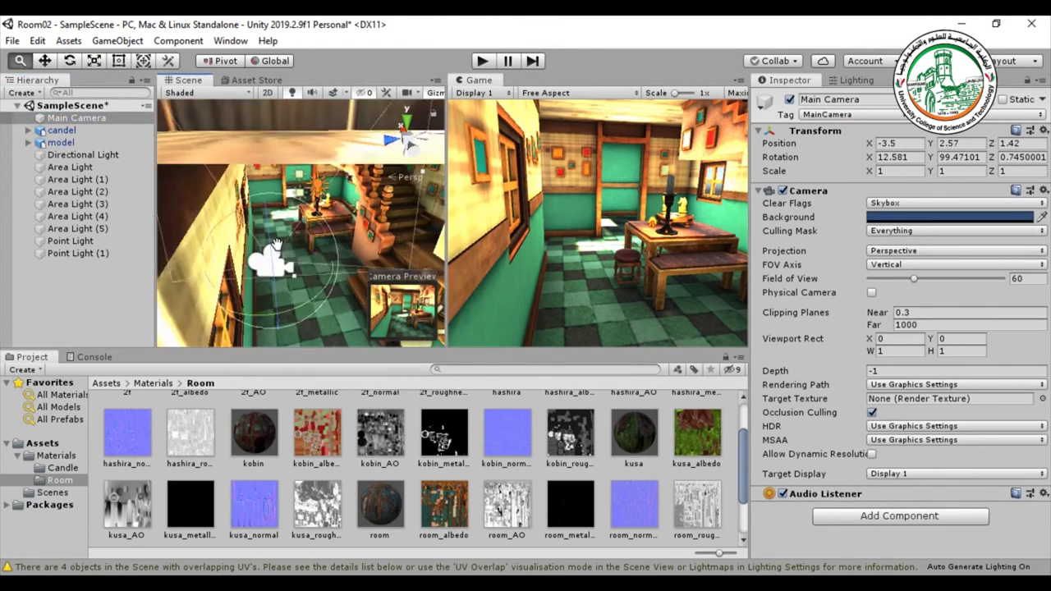
pyautogui.moveTo(296, 210); pyautogui.dragTo(278, 211)
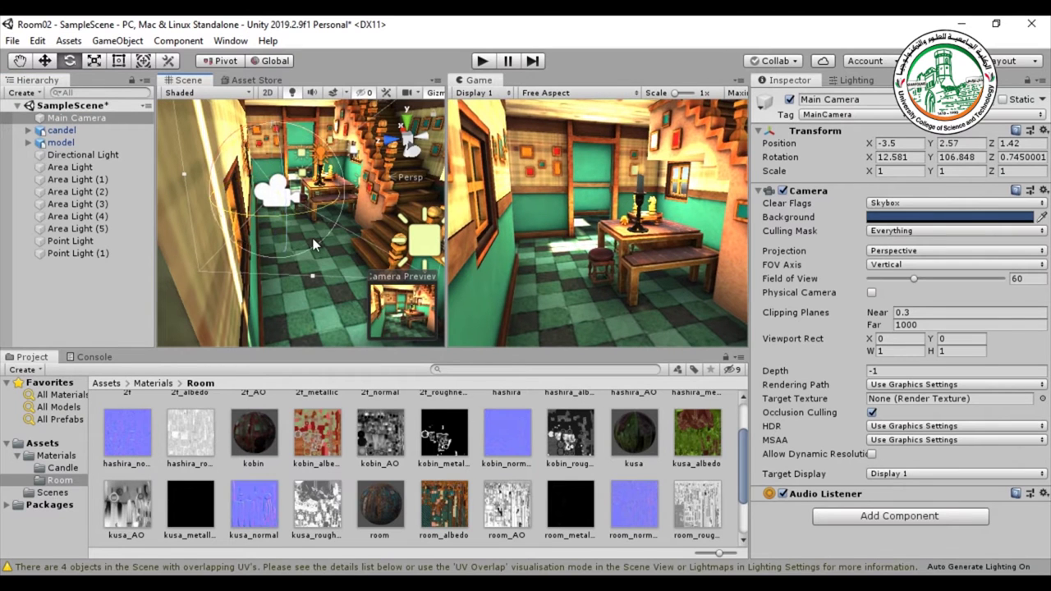
# Step: Reduce the range of Point Light (1) to 1 and lower the light to Y 2.15
pyautogui.click(62, 253)
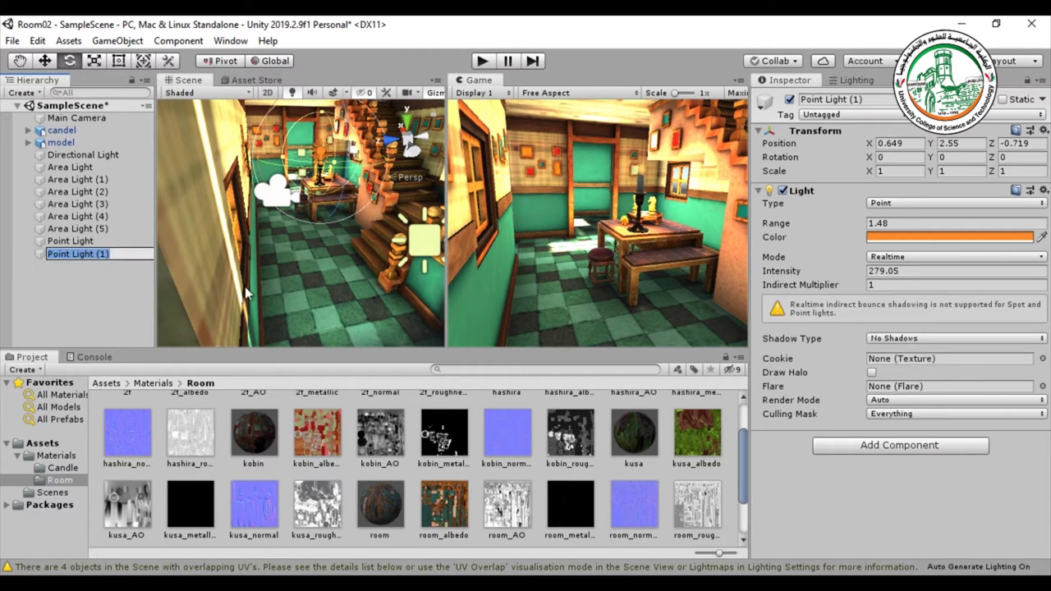
pyautogui.click(776, 224)
pyautogui.moveTo(777, 227); pyautogui.dragTo(769, 231)
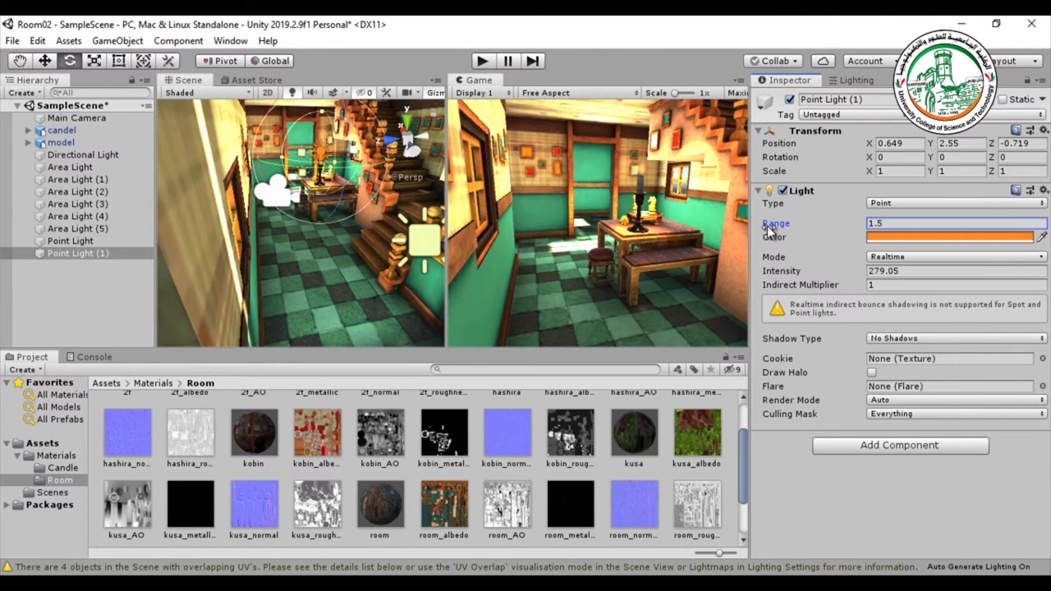
pyautogui.click(47, 63)
pyautogui.press('alt')
pyautogui.keyDown('alt'); pyautogui.moveTo(354, 227); pyautogui.dragTo(366, 239); pyautogui.keyUp('alt')
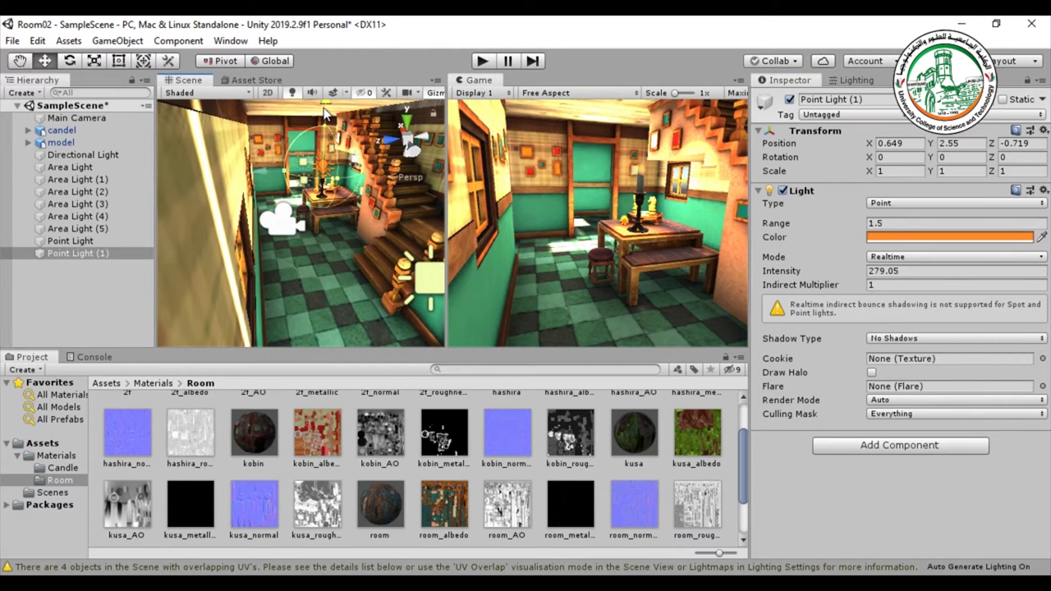
pyautogui.moveTo(329, 115); pyautogui.dragTo(326, 121)
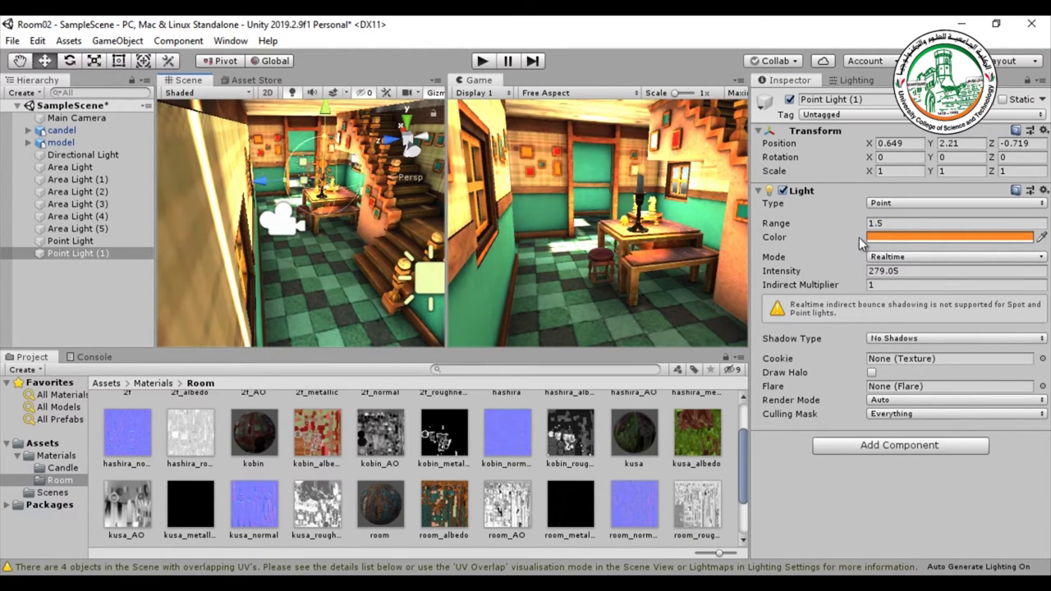
pyautogui.click(884, 222)
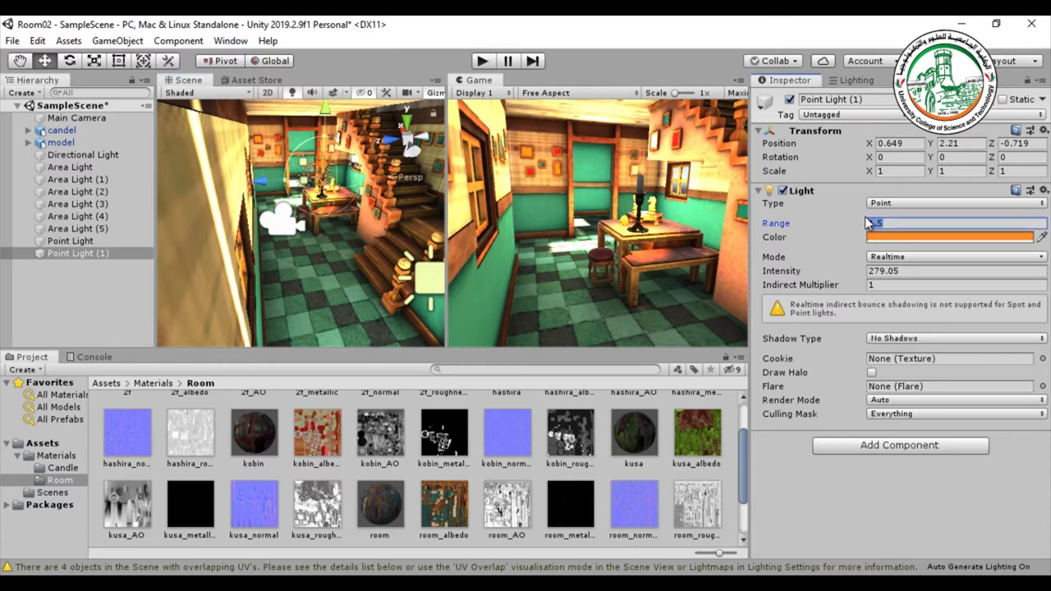
pyautogui.press('BackSpace')
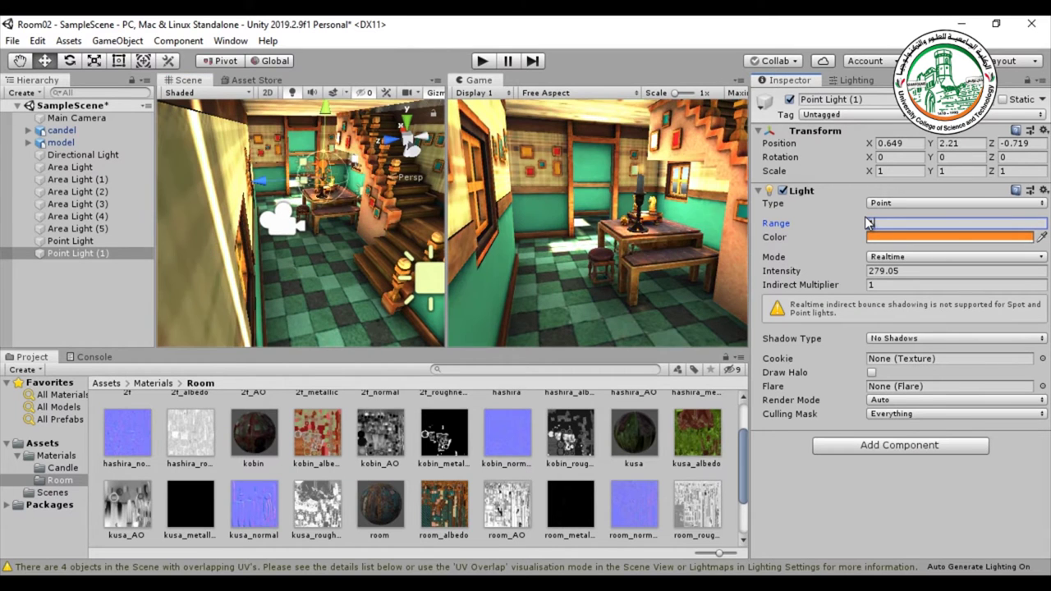
pyautogui.write('1')
pyautogui.moveTo(331, 131); pyautogui.dragTo(331, 124)
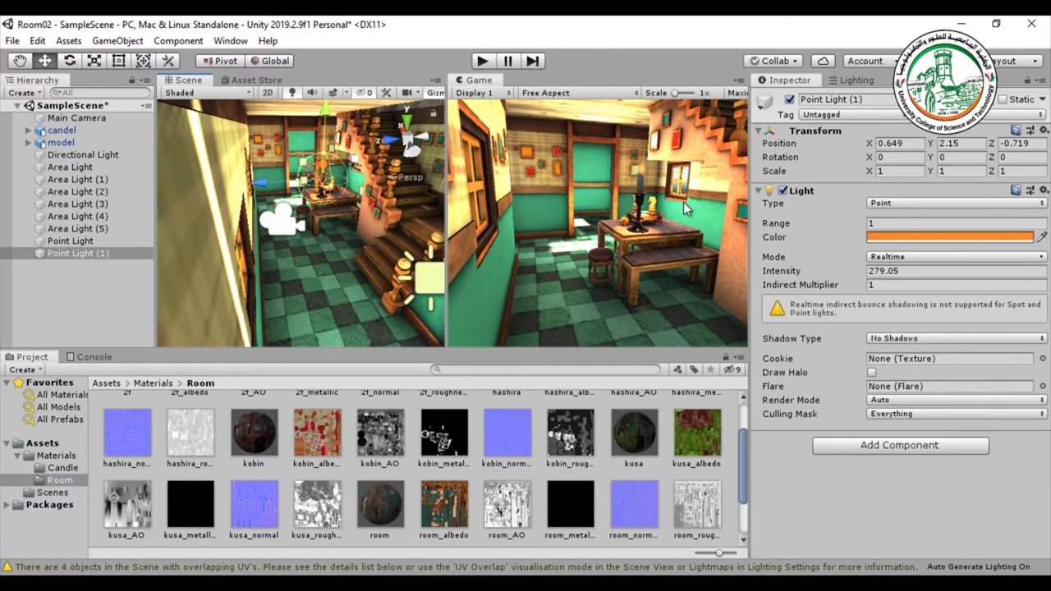
# Step: Add a Spot Light to the scene and move it past the candle table to Z -1.8
pyautogui.moveTo(403, 205); pyautogui.dragTo(292, 194, button='right')
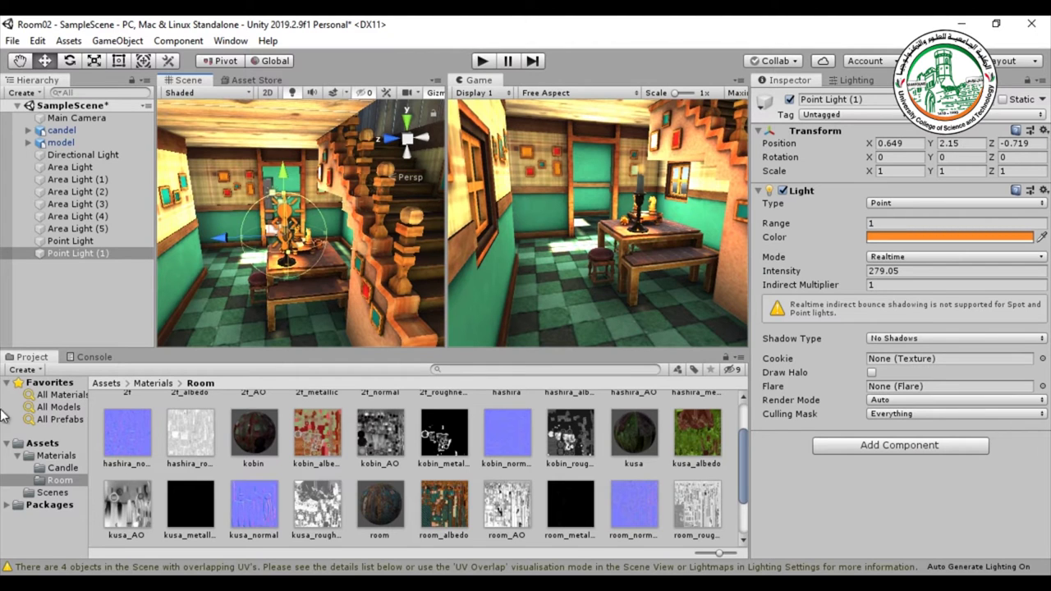
pyautogui.rightClick(59, 295)
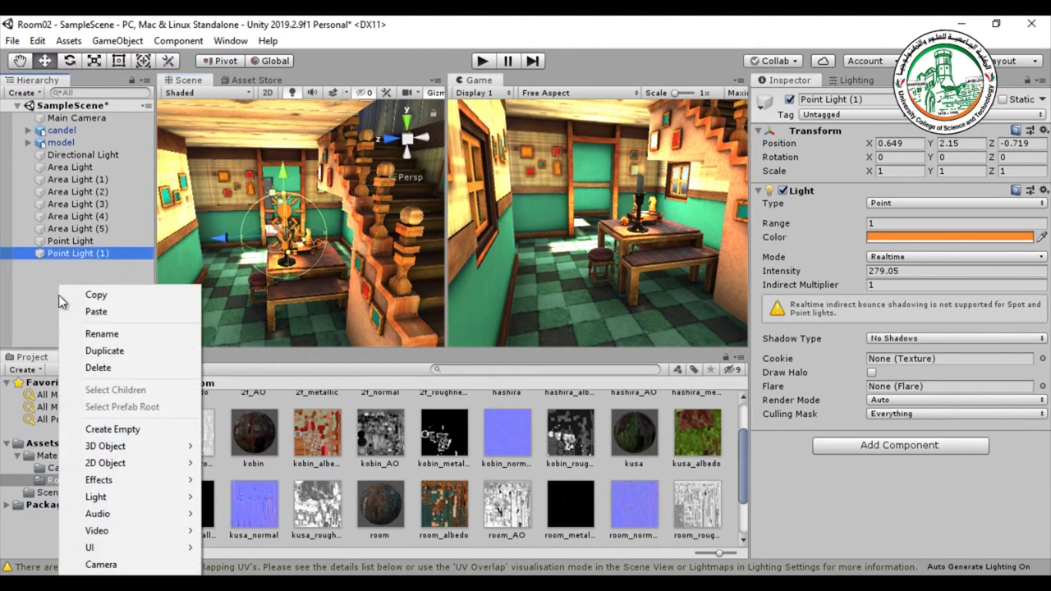
pyautogui.moveTo(112, 508)
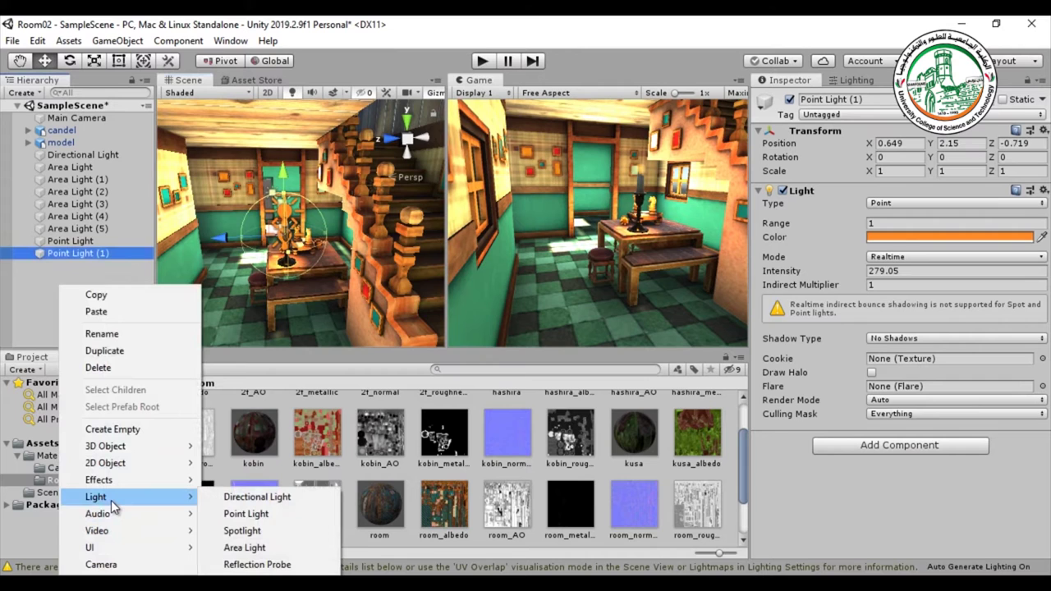
pyautogui.click(232, 531)
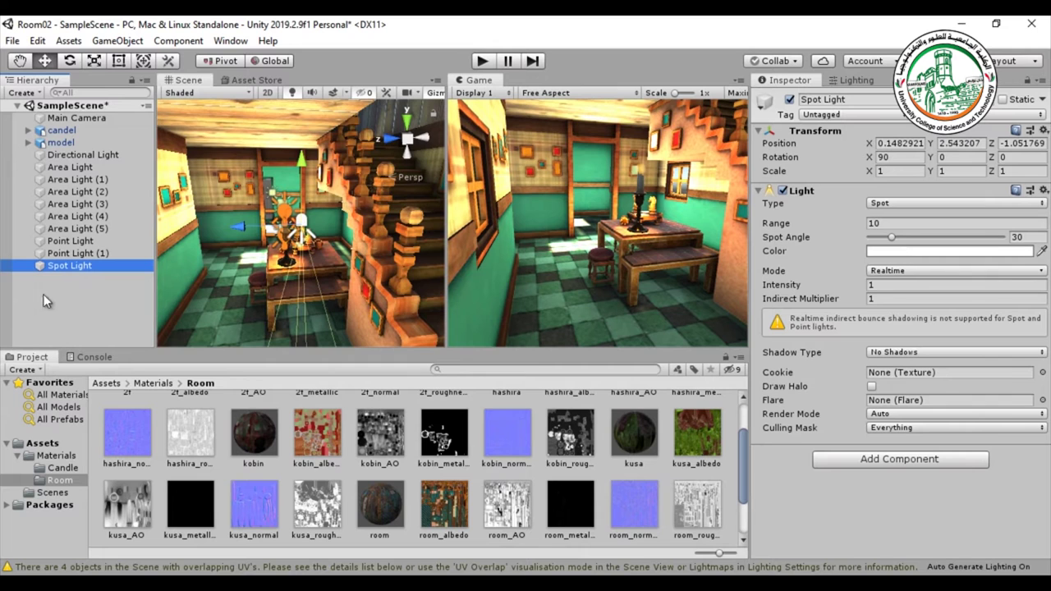
pyautogui.scroll(-5, 266, 225)
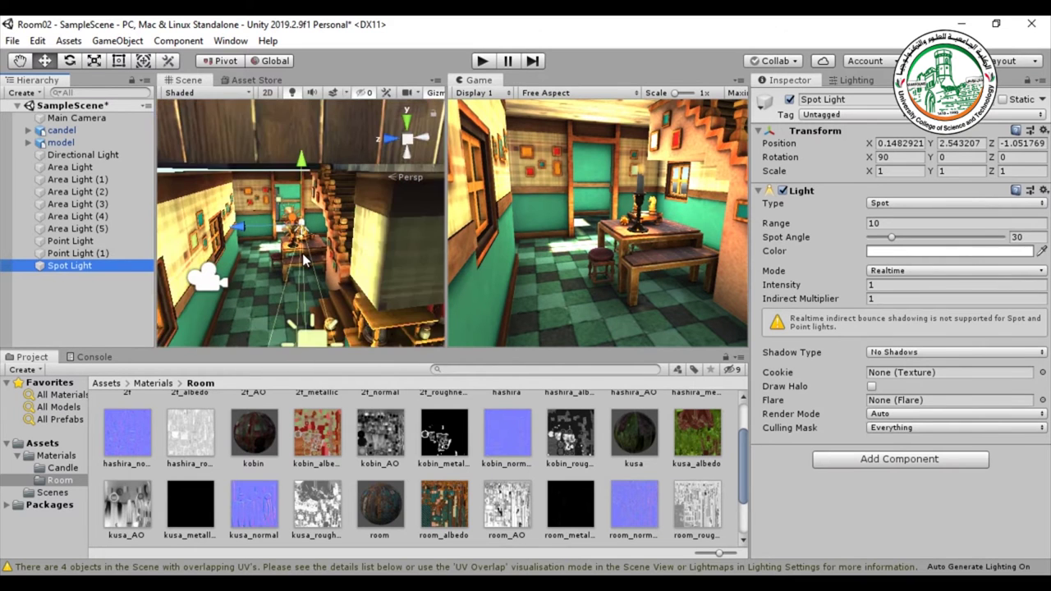
pyautogui.scroll(-5, 304, 260)
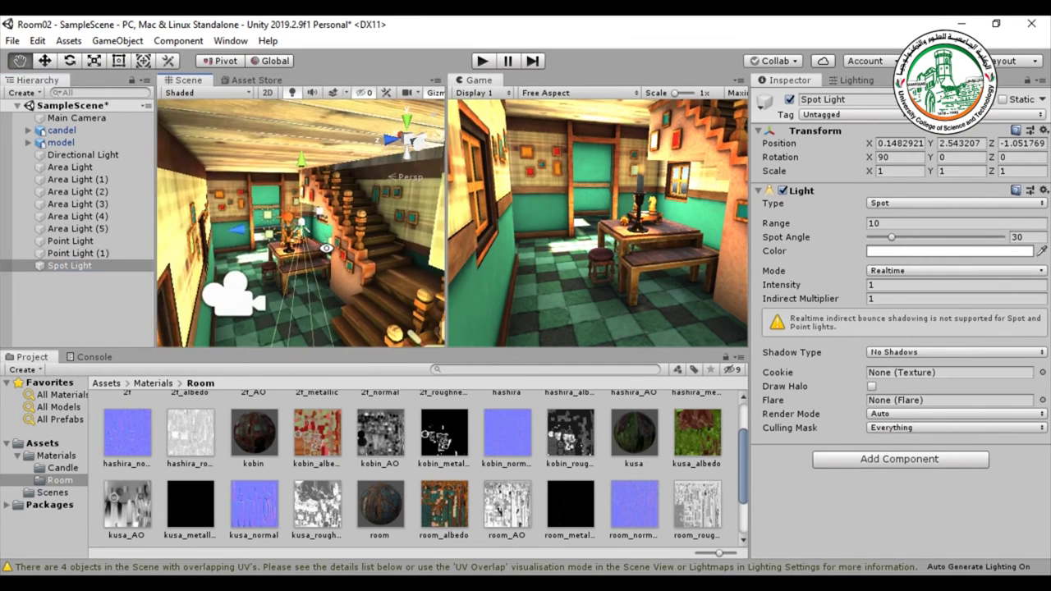
pyautogui.moveTo(240, 233); pyautogui.dragTo(257, 227)
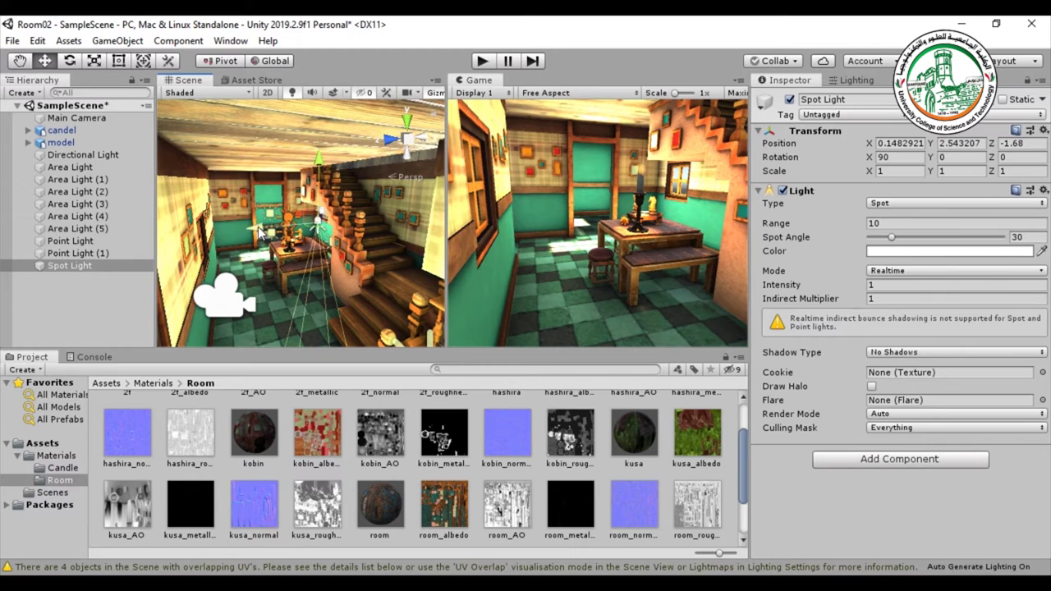
pyautogui.moveTo(261, 233); pyautogui.dragTo(262, 236)
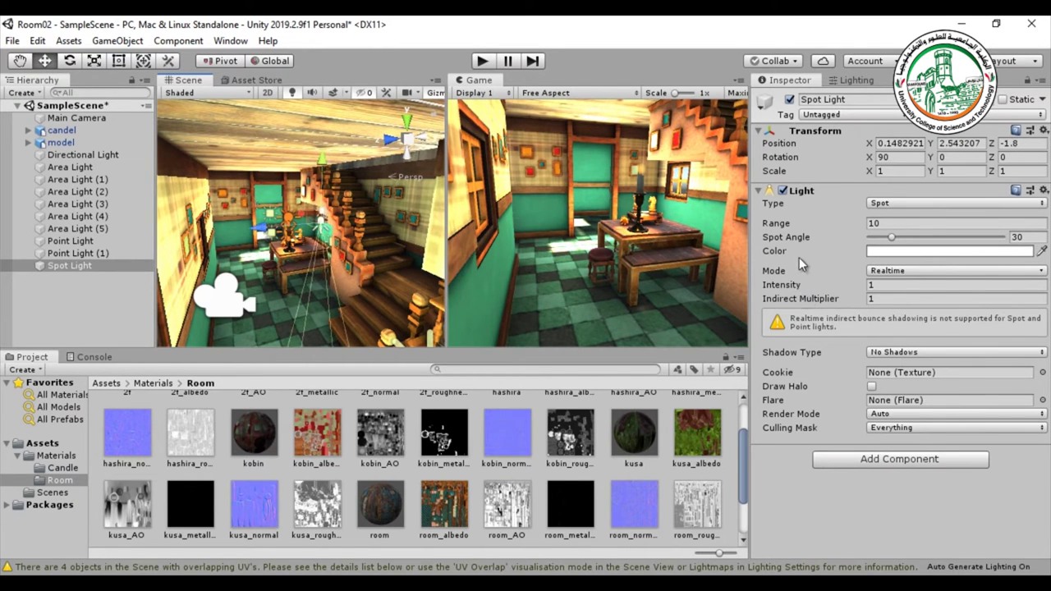
# Step: Raise the spot light's intensity to 9.58 and sample its color from the green wall (40986B)
pyautogui.moveTo(777, 289); pyautogui.dragTo(958, 276)
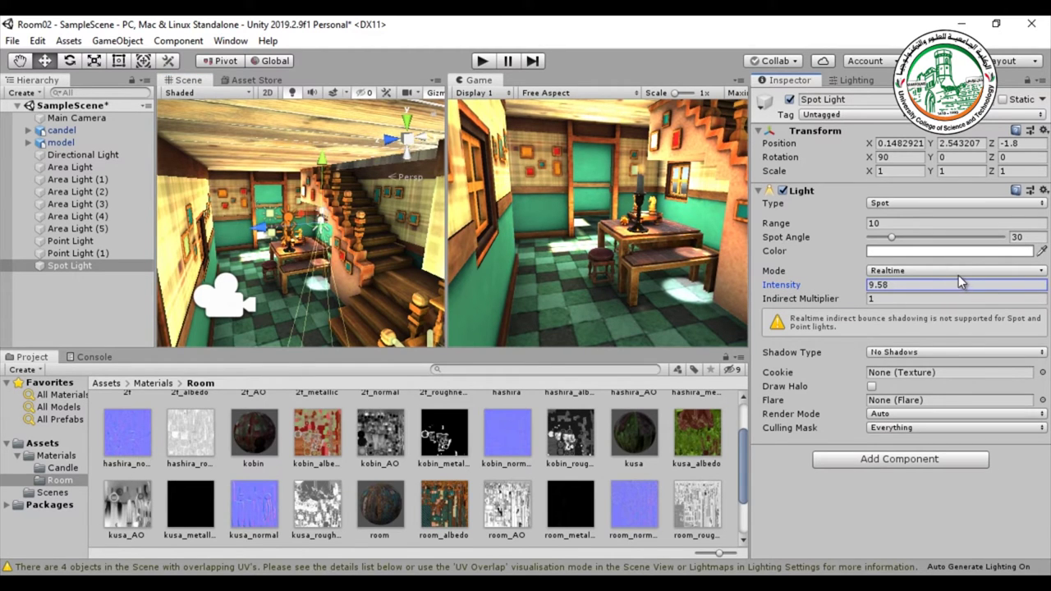
pyautogui.click(896, 252)
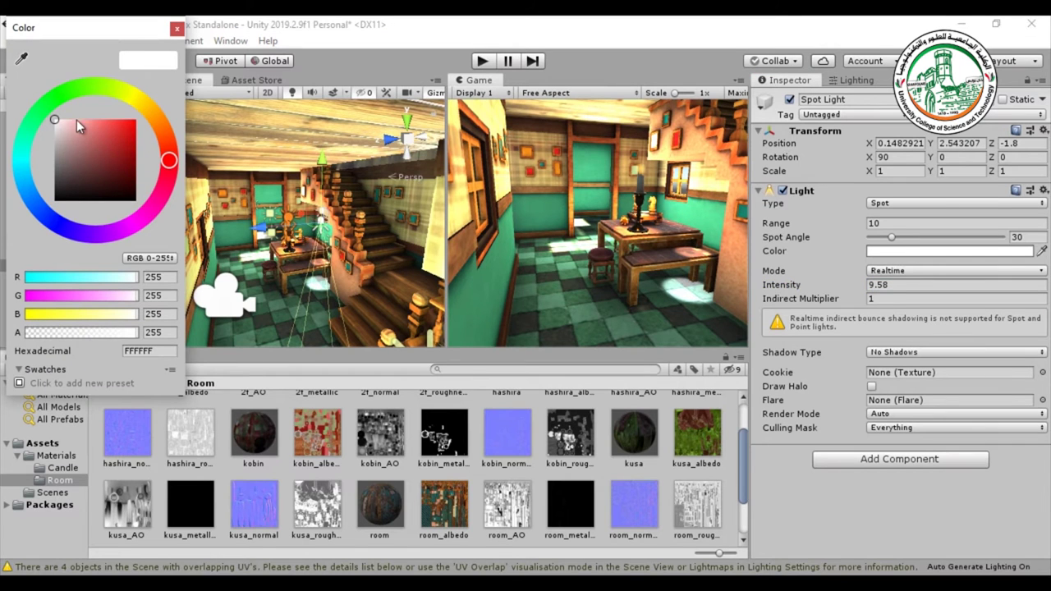
pyautogui.click(21, 59)
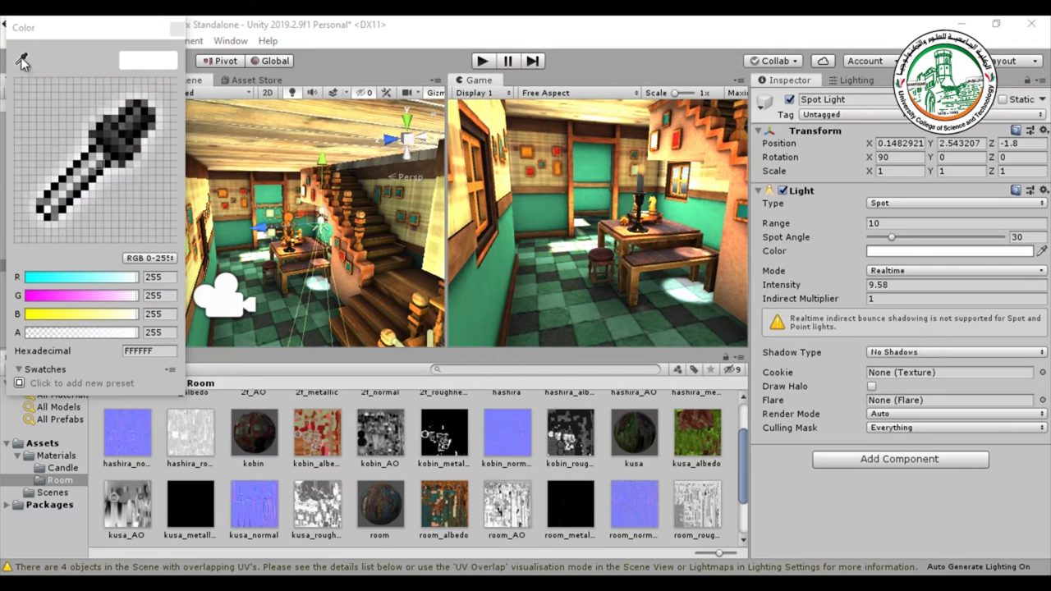
pyautogui.click(237, 238)
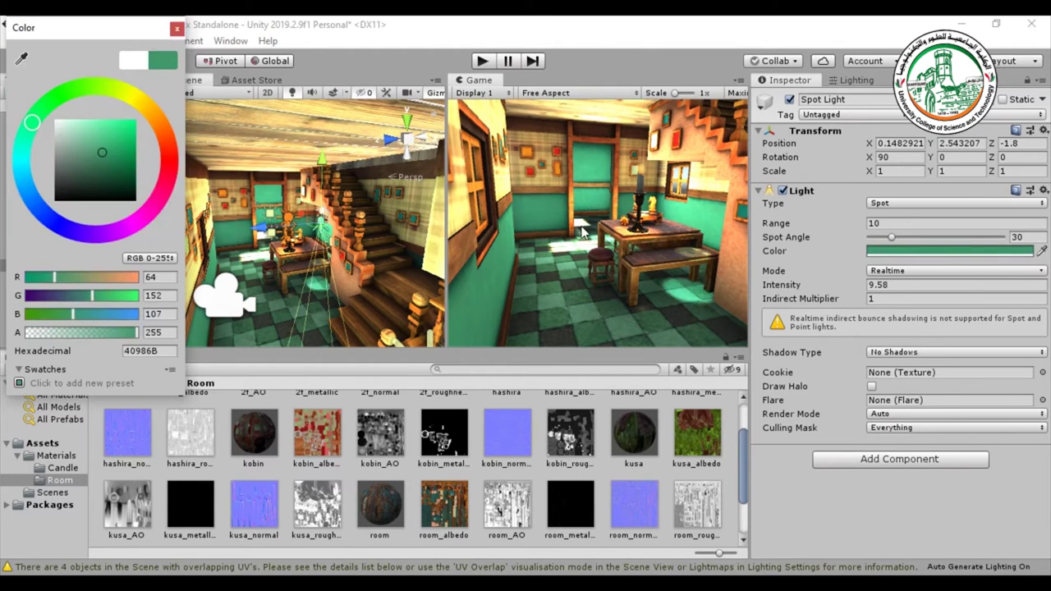
pyautogui.click(176, 29)
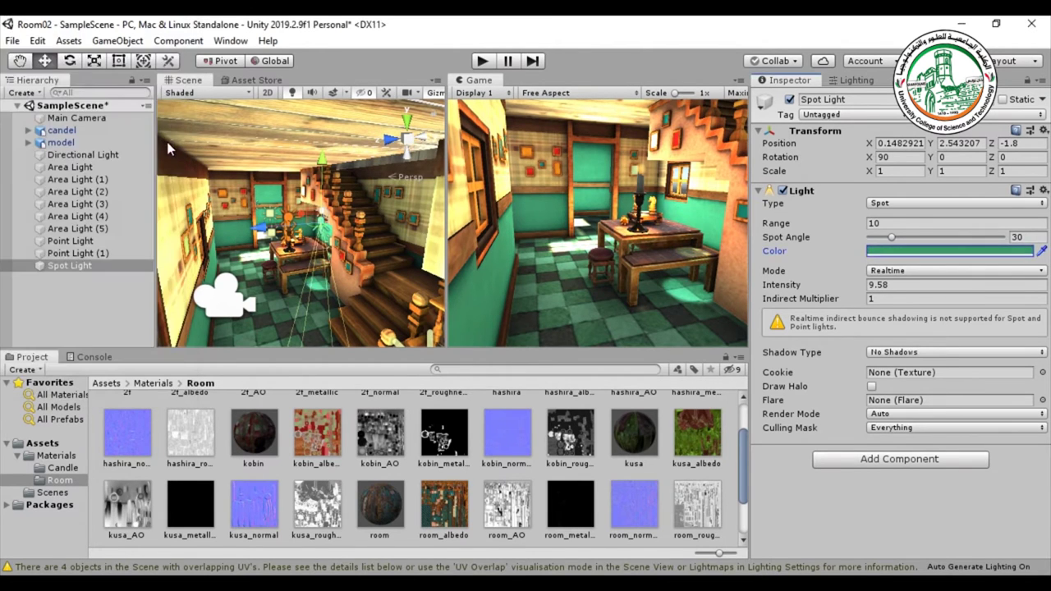
# Step: Shift the spot light to Z -2.37 and tilt it to an X rotation of 85.425
pyautogui.moveTo(263, 228); pyautogui.dragTo(284, 223)
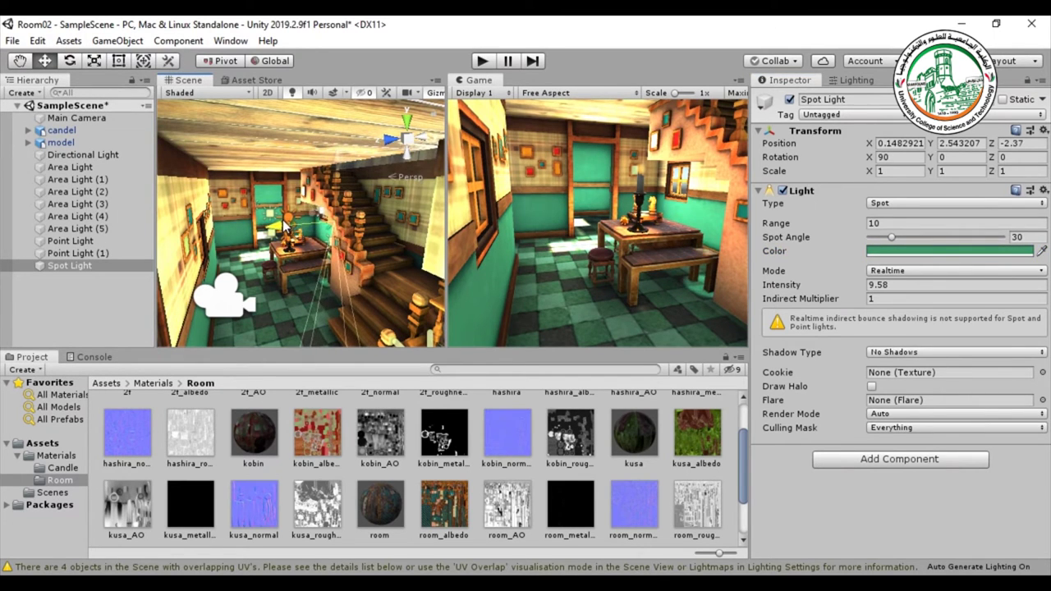
pyautogui.click(69, 60)
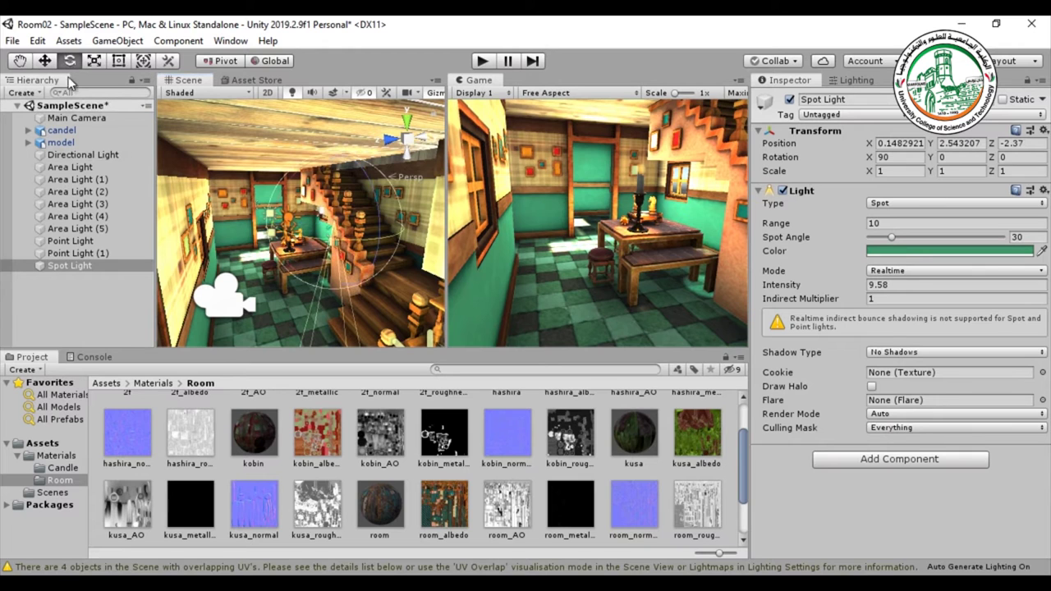
pyautogui.moveTo(289, 187)
pyautogui.mouseDown()
pyautogui.moveTo(315, 167)
pyautogui.moveTo(298, 186)
pyautogui.mouseUp()
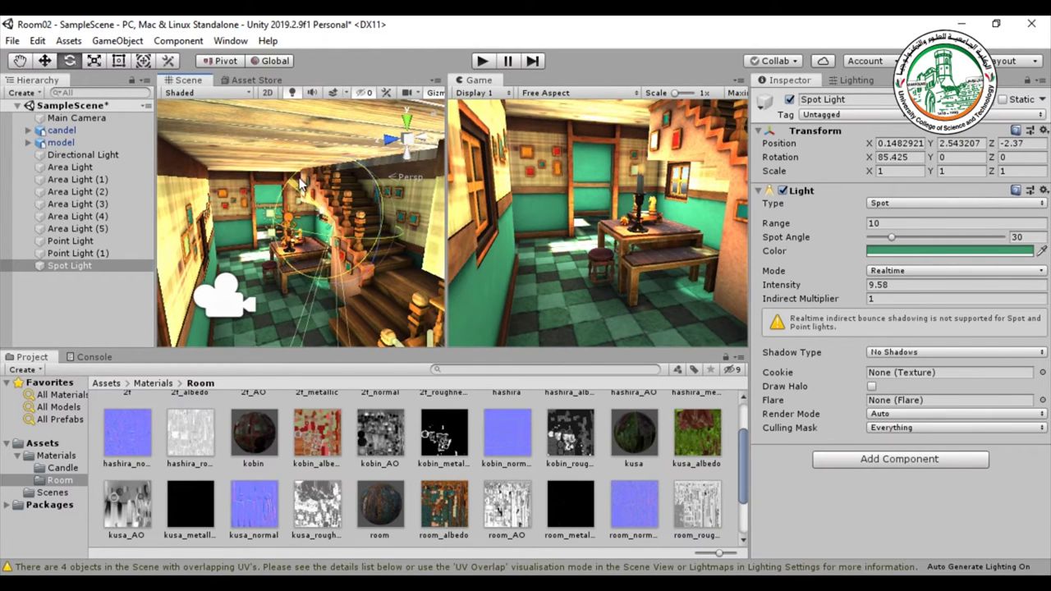
# Step: Reposition the spot light to X 1.25, Y 2.25, Z 0.88, so it shines on the floor beside the table
pyautogui.click(45, 60)
pyautogui.moveTo(285, 231); pyautogui.dragTo(327, 232)
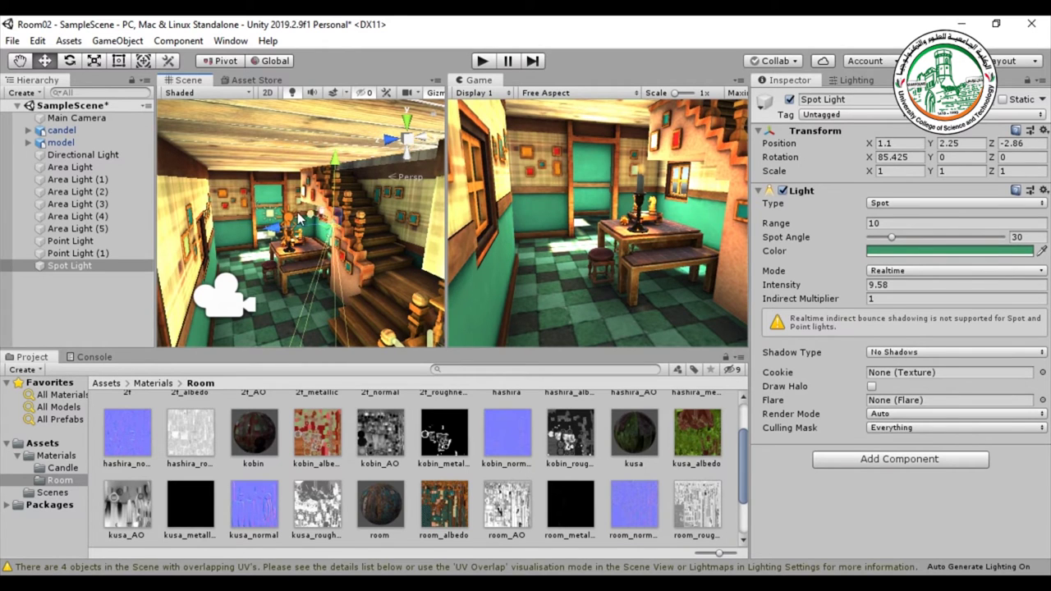
pyautogui.moveTo(316, 221); pyautogui.dragTo(225, 237)
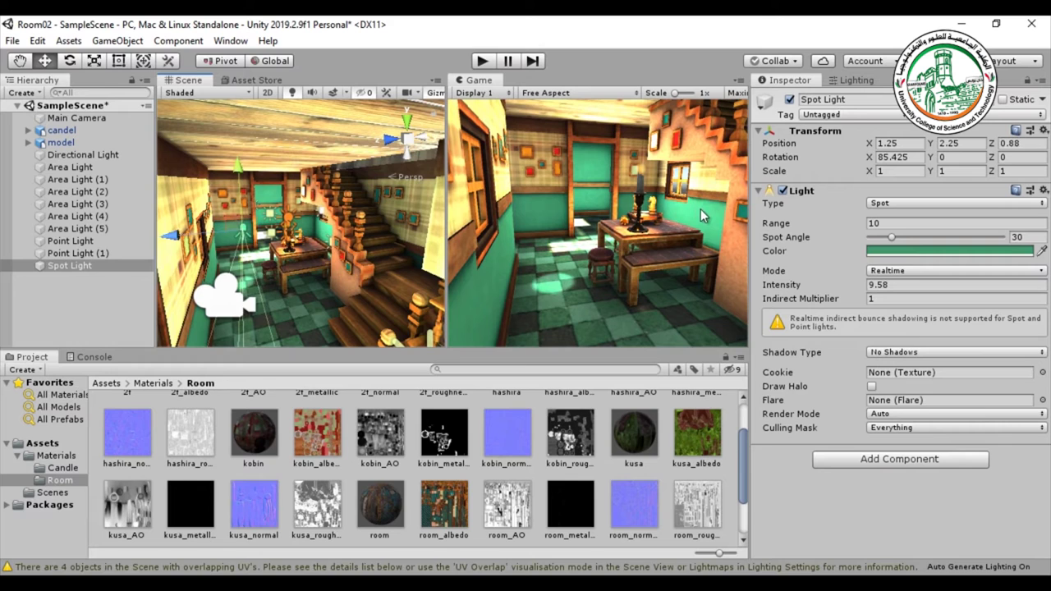
# Step: Disable the Light component of Area Light (4)
pyautogui.click(78, 205)
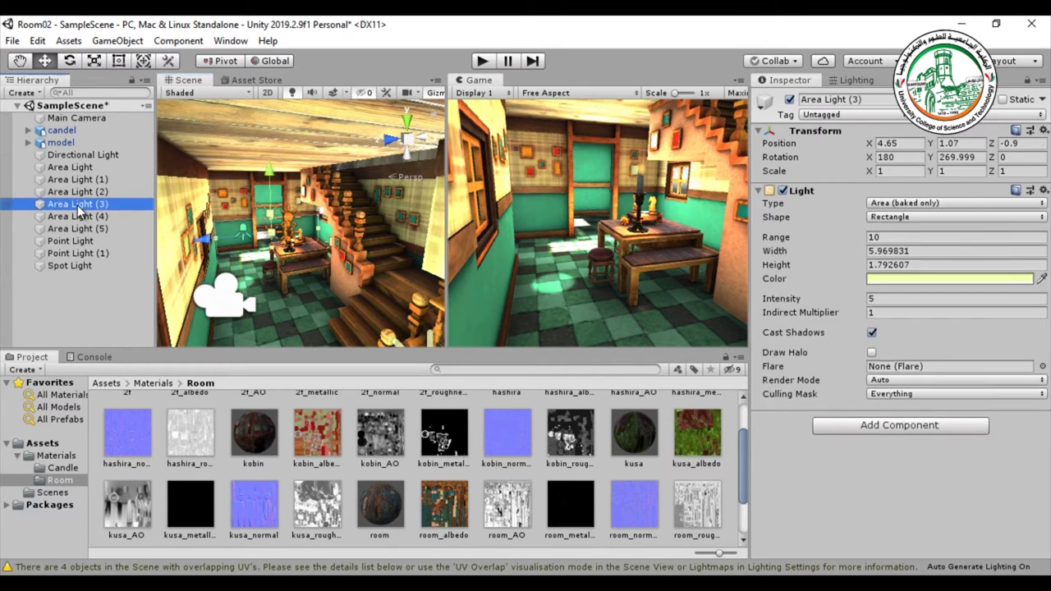
pyautogui.click(74, 216)
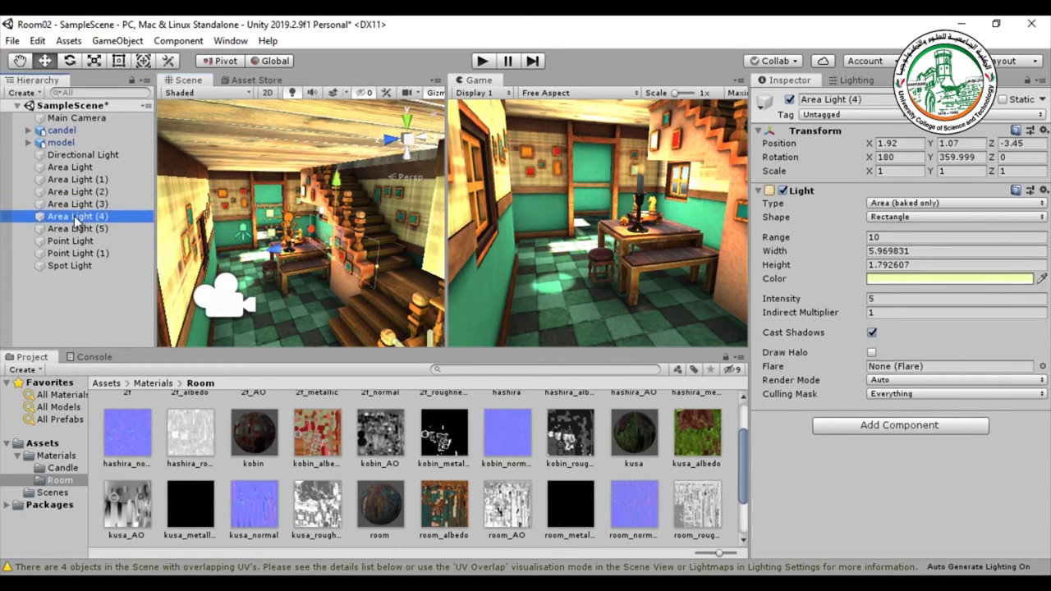
pyautogui.click(783, 191)
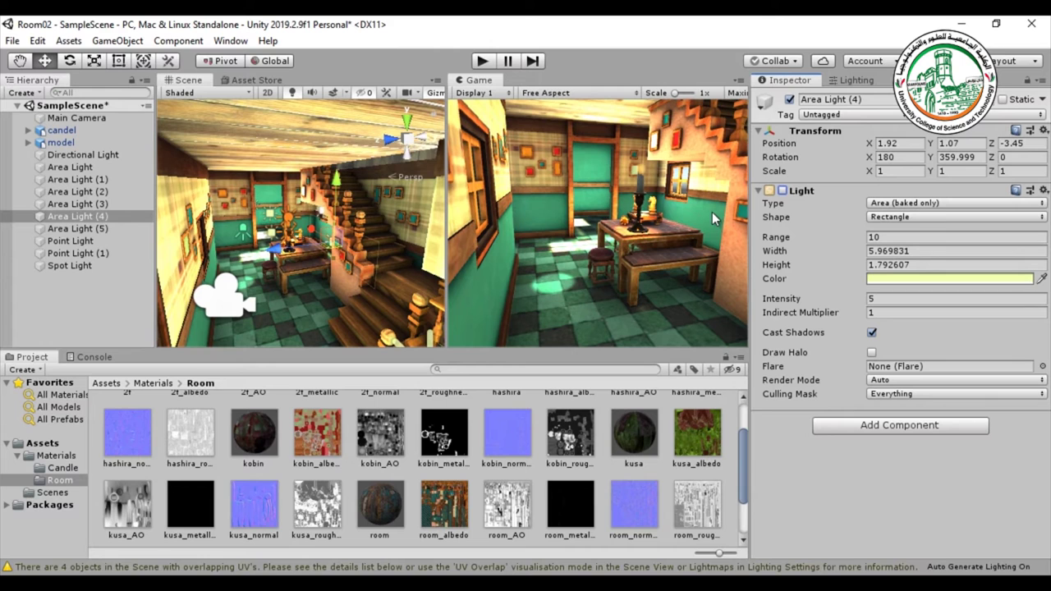
# Step: Move the Spot Light to X 1.7, Y 2.61, Z -3.7, so it shines down the green wall beyond the table
pyautogui.click(66, 265)
pyautogui.moveTo(210, 237); pyautogui.dragTo(349, 163)
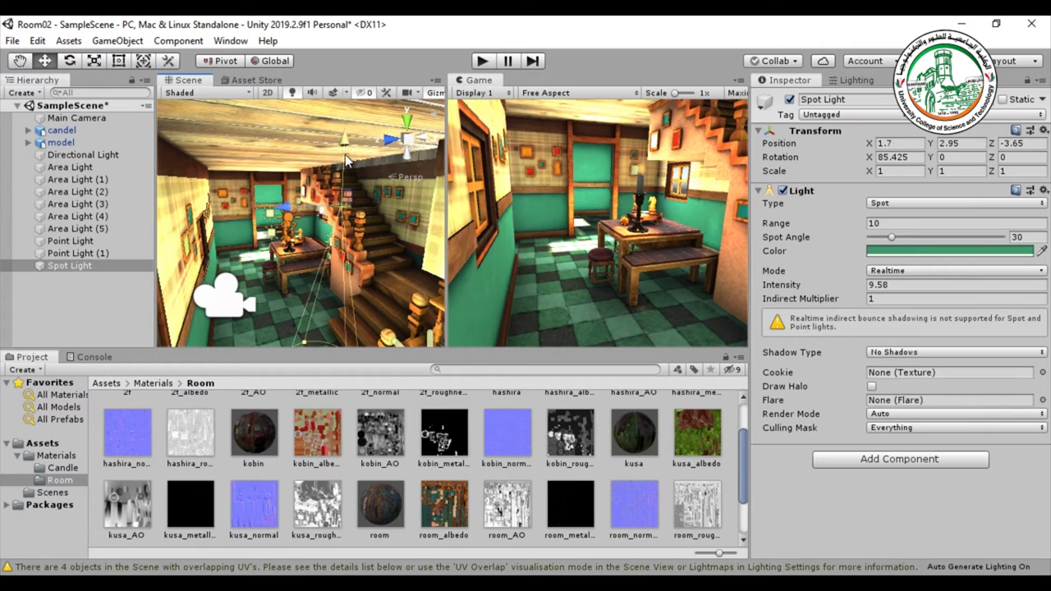
pyautogui.moveTo(291, 207); pyautogui.dragTo(298, 202)
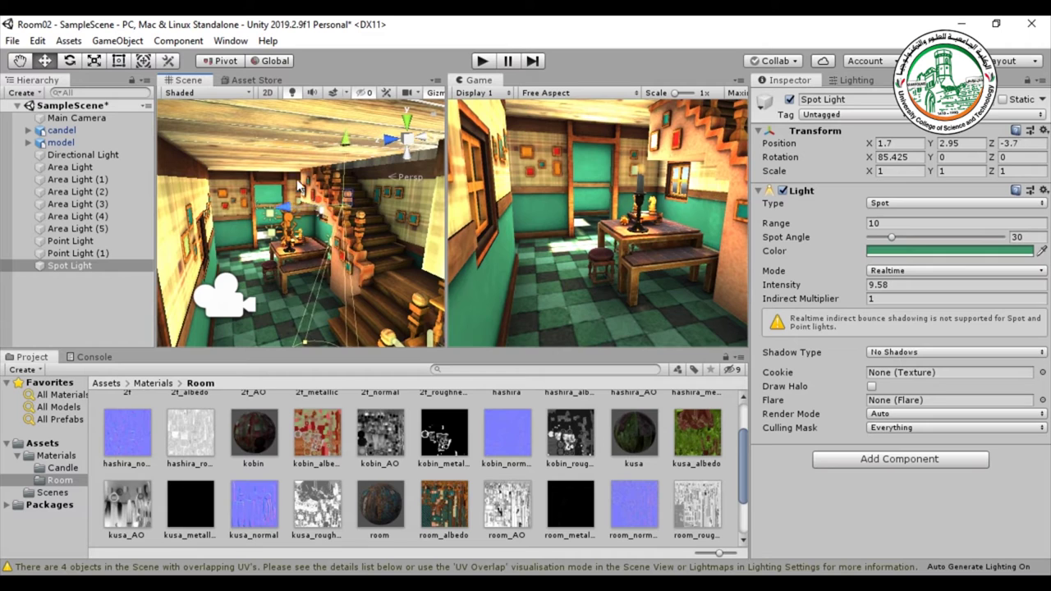
pyautogui.moveTo(346, 150); pyautogui.dragTo(346, 161)
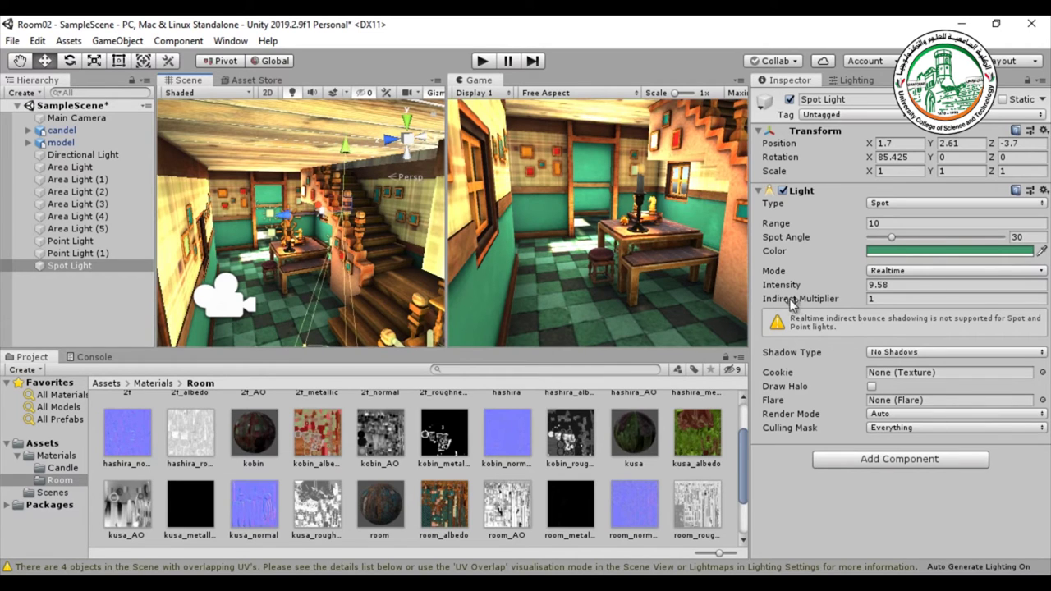
# Step: Raise the Spot Light's intensity to 79.75 and open its color for editing
pyautogui.moveTo(791, 287); pyautogui.dragTo(853, 253)
pyautogui.click(884, 253)
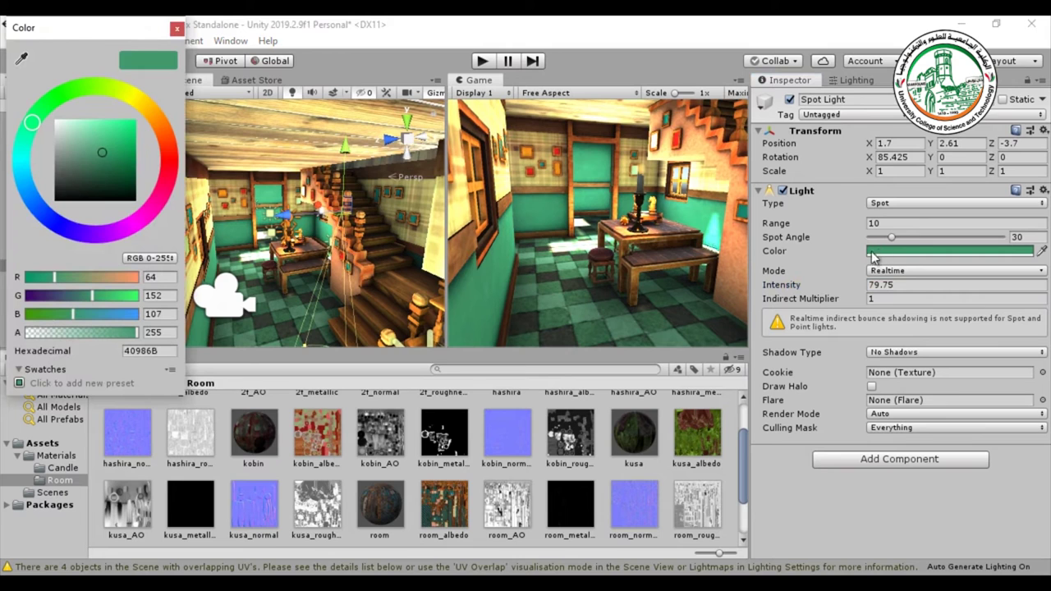
pyautogui.moveTo(100, 154); pyautogui.dragTo(88, 129)
pyautogui.click(122, 91)
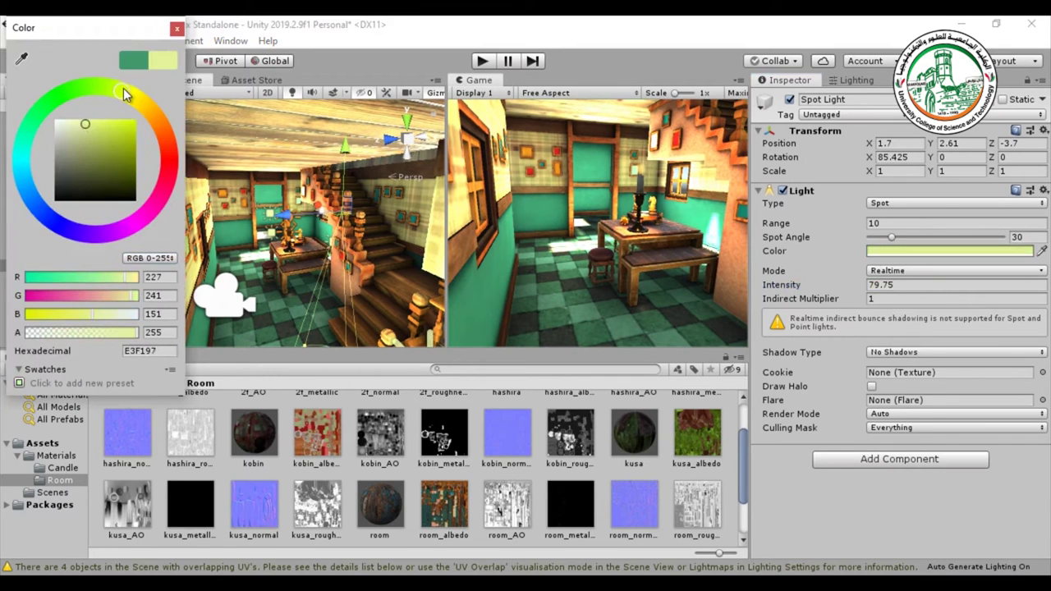
pyautogui.moveTo(127, 92); pyautogui.dragTo(133, 97)
pyautogui.click(127, 134)
pyautogui.moveTo(126, 134); pyautogui.dragTo(106, 122)
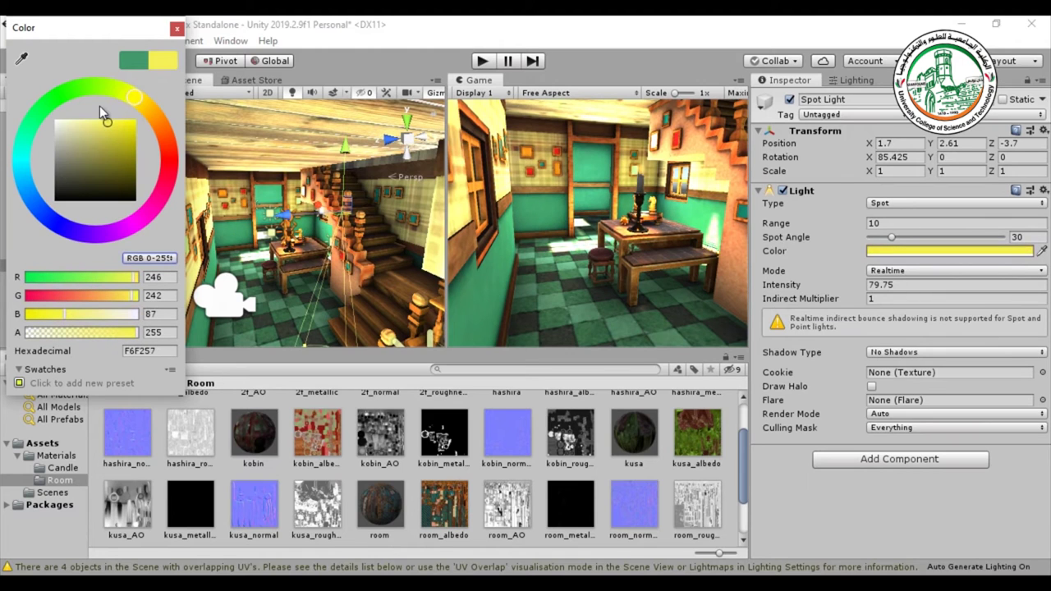
pyautogui.click(133, 60)
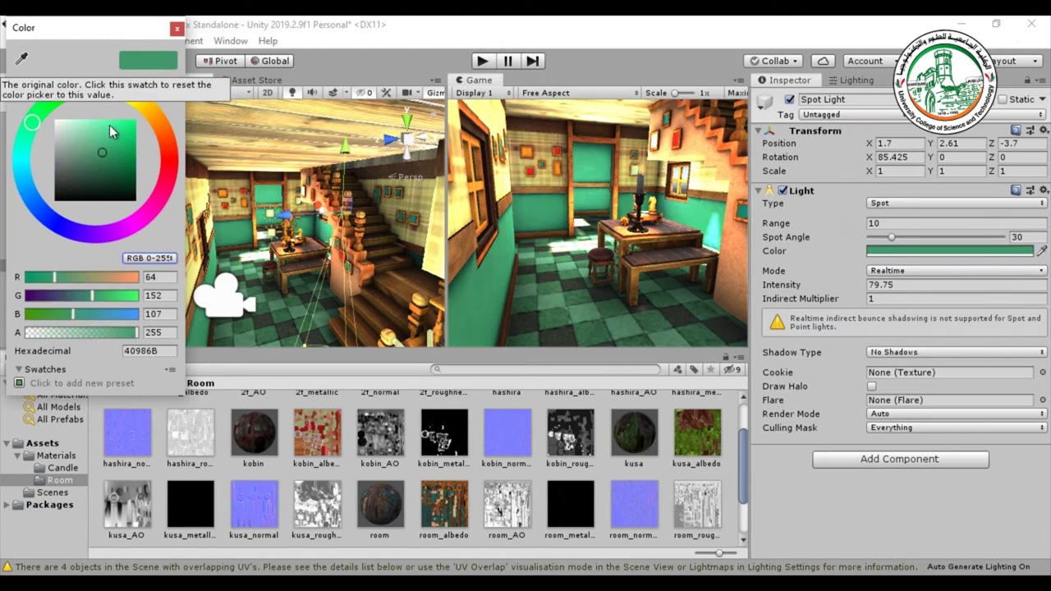
# Step: Lighten the Spot Light's green color to 85CDA8 and raise the light to Y 3.05
pyautogui.moveTo(91, 141); pyautogui.dragTo(85, 137)
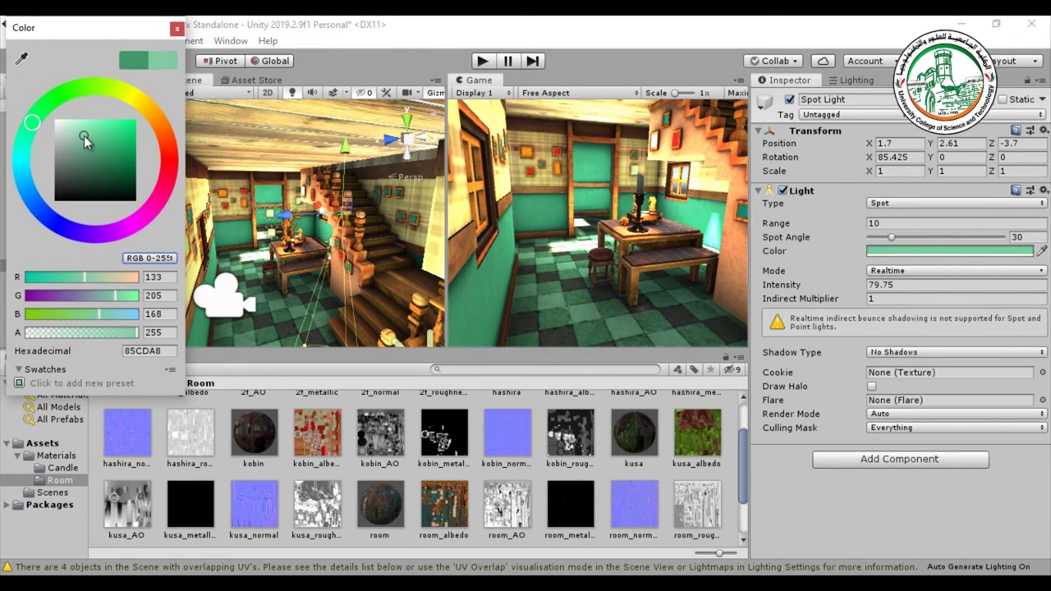
pyautogui.click(176, 29)
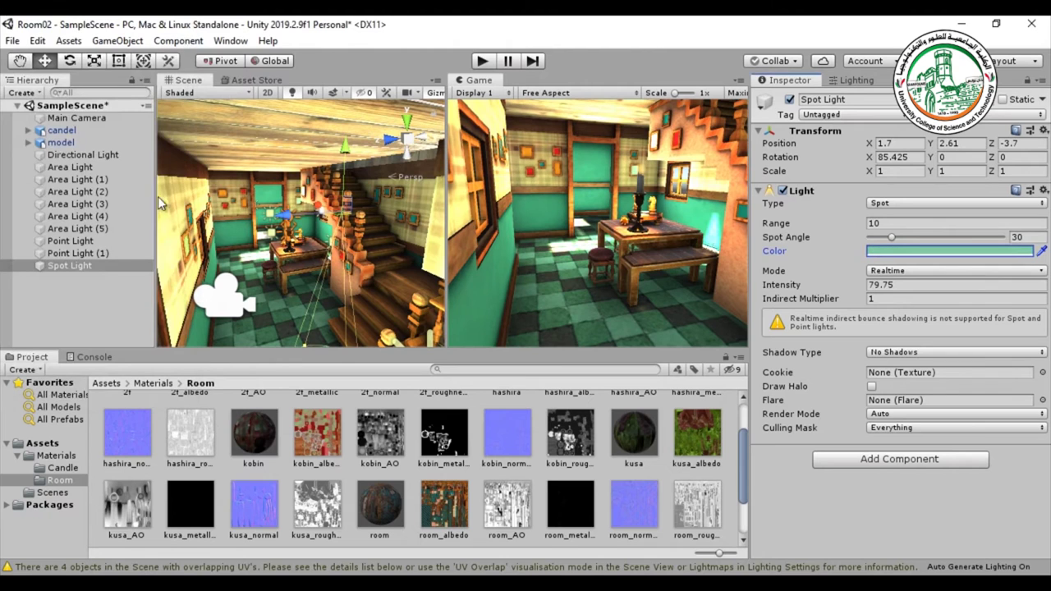
pyautogui.moveTo(345, 168)
pyautogui.mouseDown()
pyautogui.moveTo(344, 142)
pyautogui.moveTo(340, 157)
pyautogui.mouseUp()
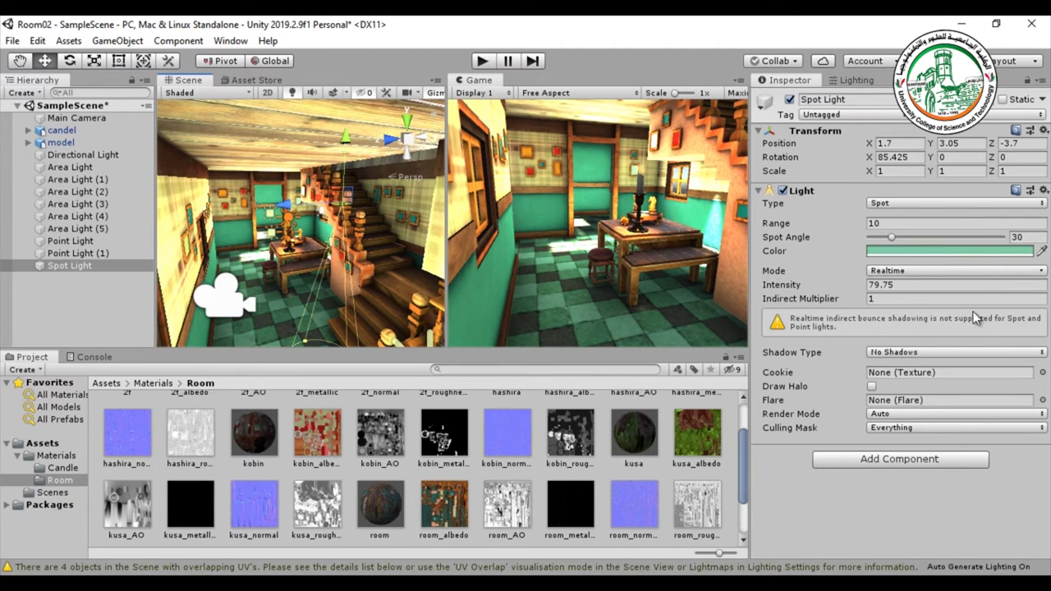
pyautogui.moveTo(779, 224)
pyautogui.mouseDown()
pyautogui.moveTo(807, 228)
pyautogui.moveTo(775, 232)
pyautogui.mouseUp()
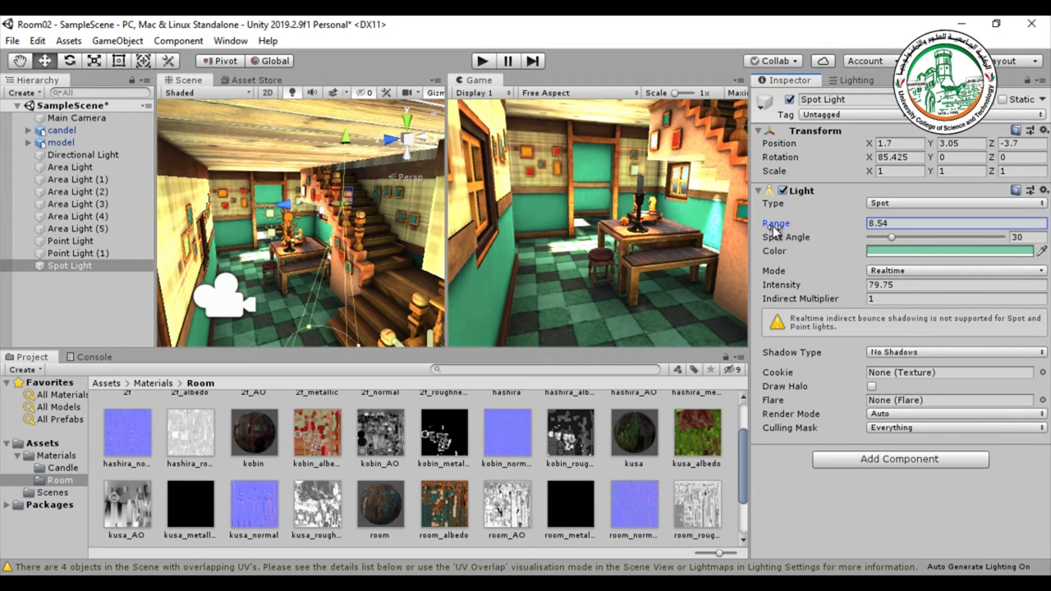
pyautogui.hotkey('ctrl', 'z')
pyautogui.keyDown('alt'); pyautogui.moveTo(410, 324); pyautogui.dragTo(384, 259); pyautogui.keyUp('alt')
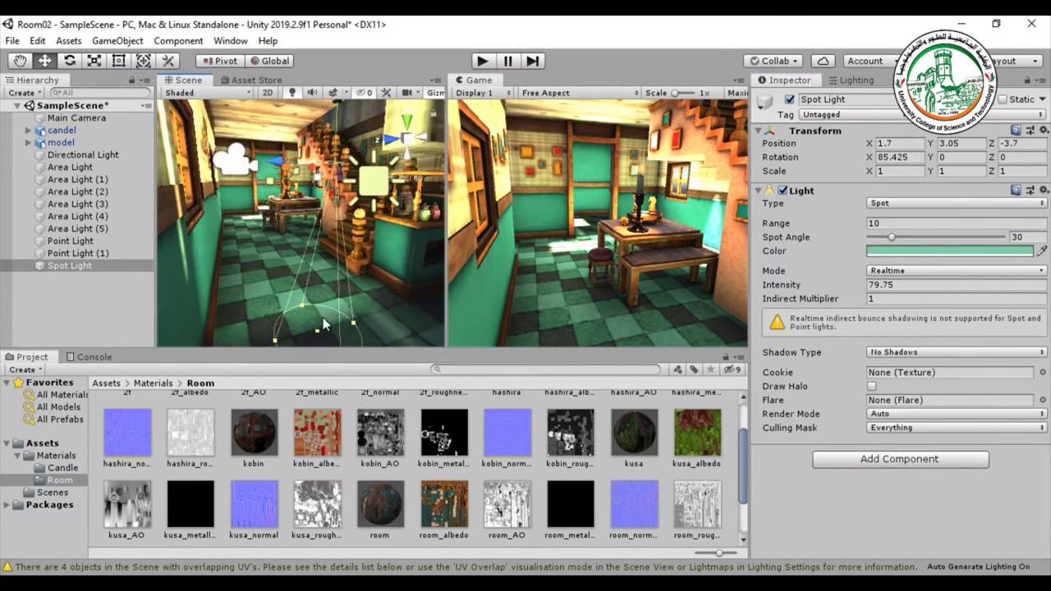
pyautogui.moveTo(302, 305)
pyautogui.mouseDown()
pyautogui.moveTo(285, 267)
pyautogui.moveTo(313, 299)
pyautogui.mouseUp()
pyautogui.hotkey('ctrl', 'z')
# Step: Duplicate the Spot Light and move the copy along the green wall to X 2.59
pyautogui.hotkey('ctrl', 'd')
pyautogui.moveTo(335, 303); pyautogui.dragTo(332, 268, button='right')
pyautogui.scroll(2, 235, 148)
pyautogui.moveTo(240, 134)
pyautogui.mouseDown()
pyautogui.moveTo(219, 125)
pyautogui.moveTo(232, 131)
pyautogui.mouseUp()
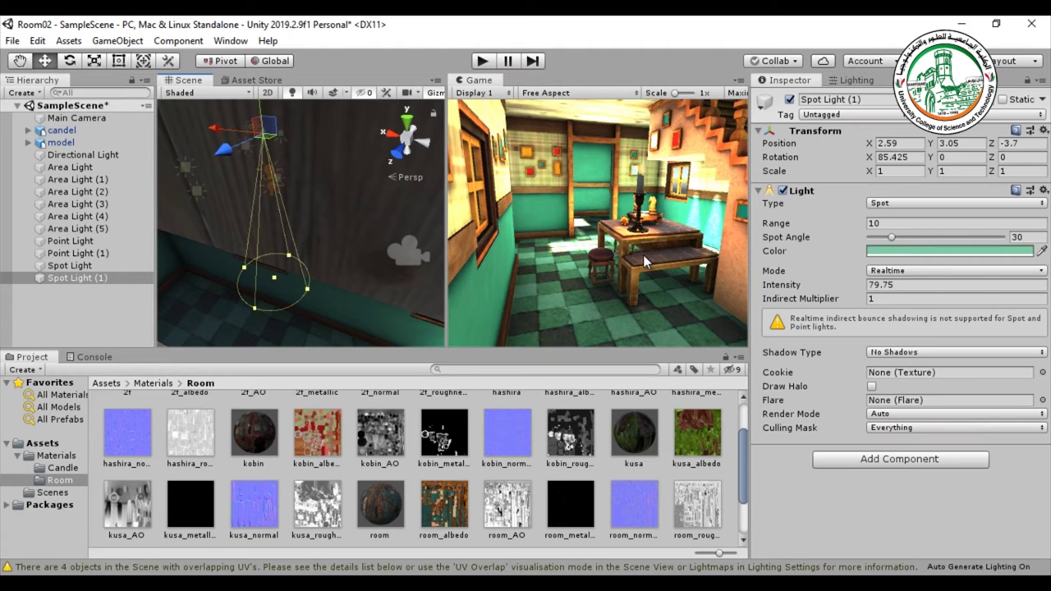
pyautogui.moveTo(446, 297); pyautogui.dragTo(493, 273, button='right')
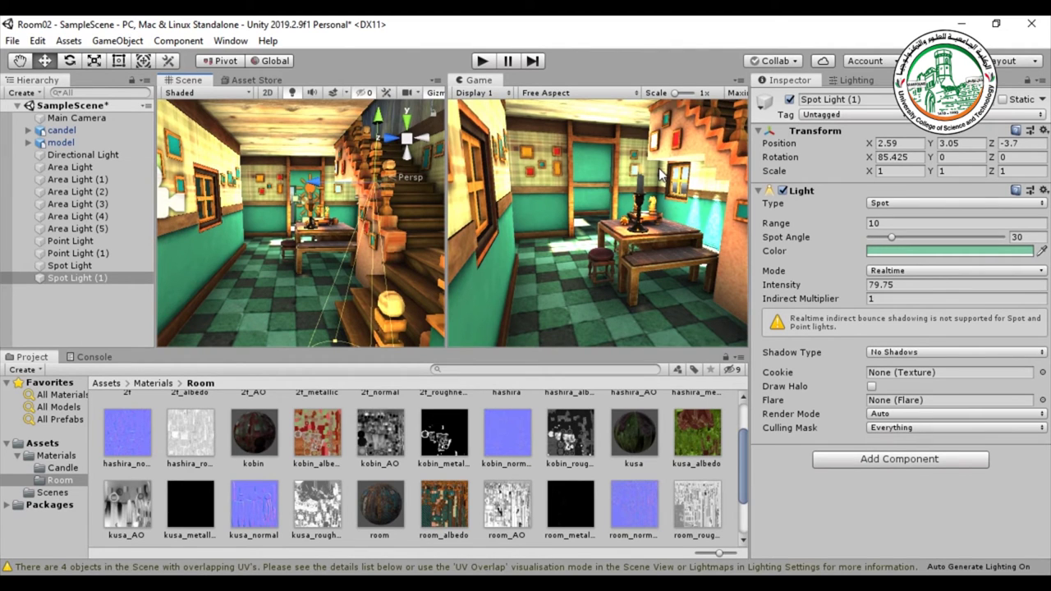
# Step: Switch Area Light's Light component off and on to compare its effect, and review the settings of Area Light (1)
pyautogui.click(84, 179)
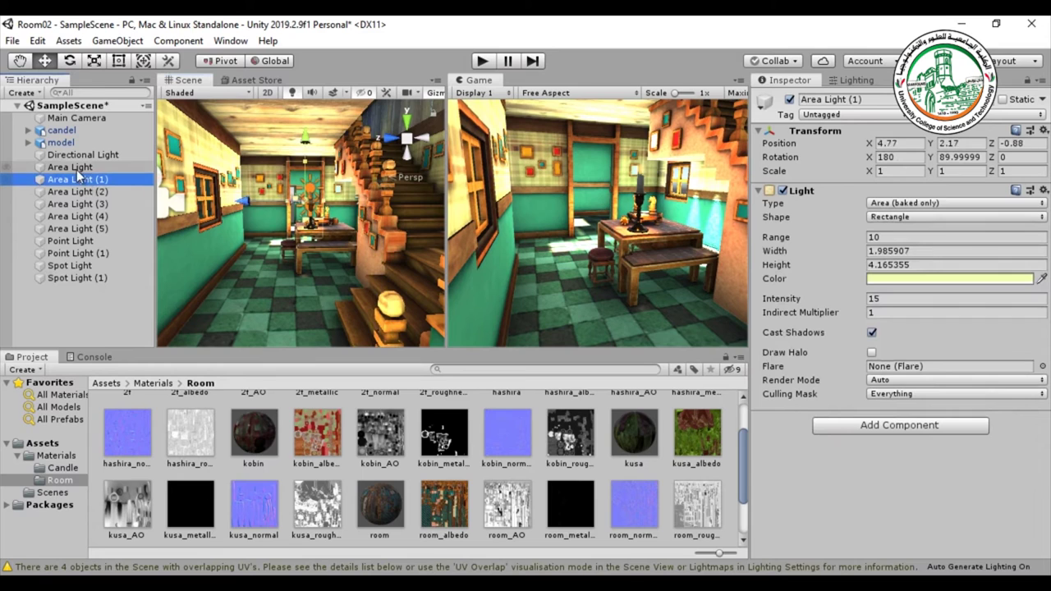
pyautogui.click(76, 169)
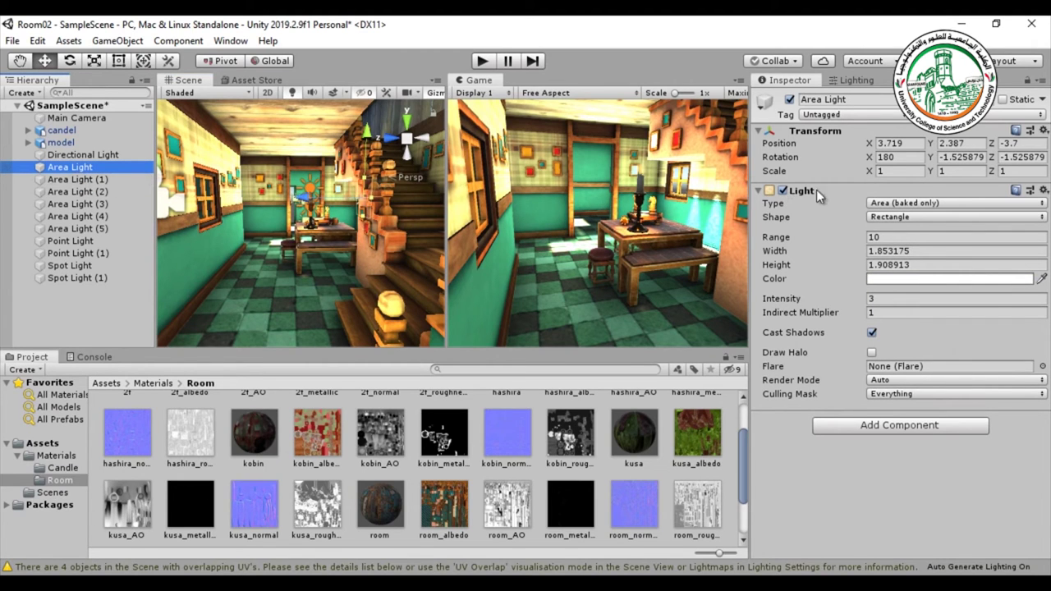
pyautogui.click(784, 190)
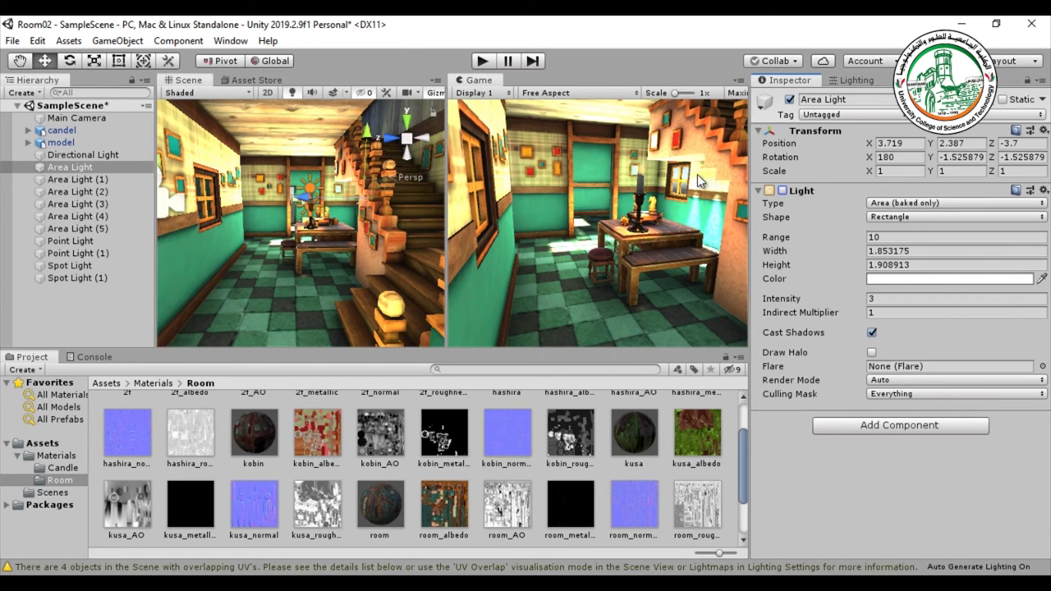
pyautogui.click(781, 192)
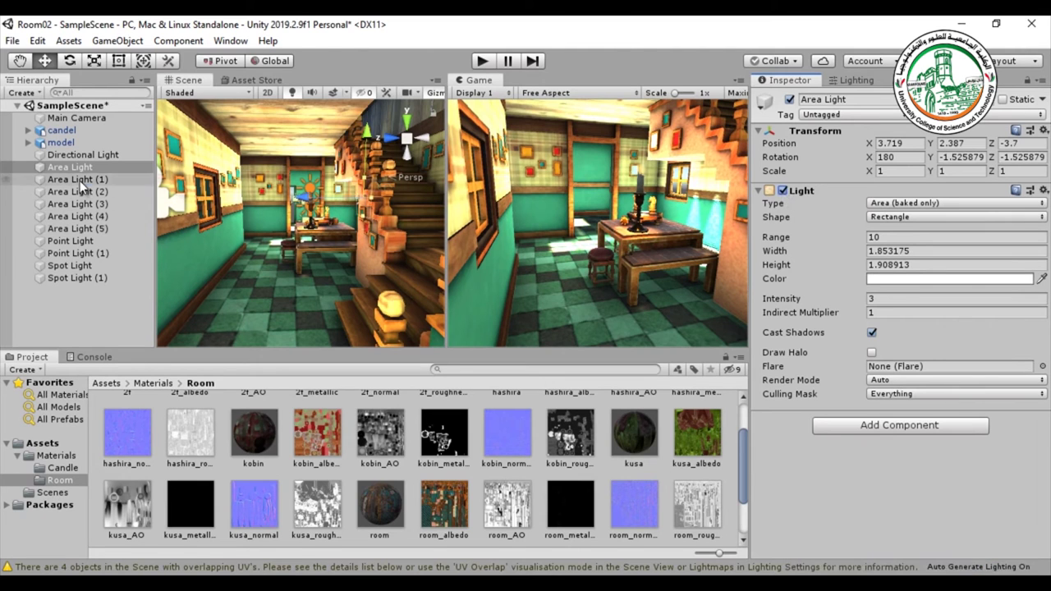
pyautogui.click(80, 180)
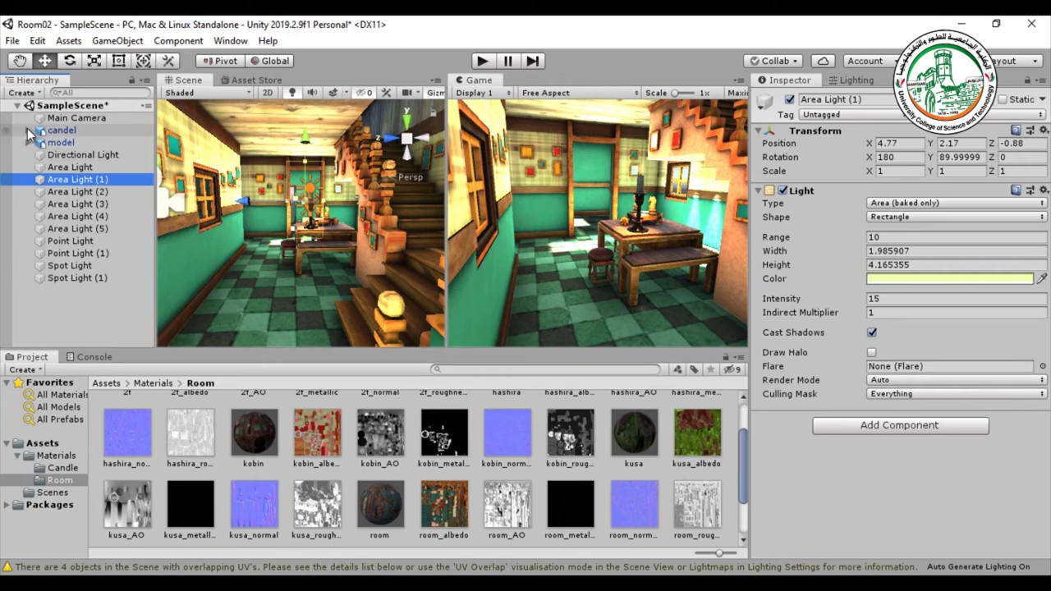
pyautogui.click(70, 168)
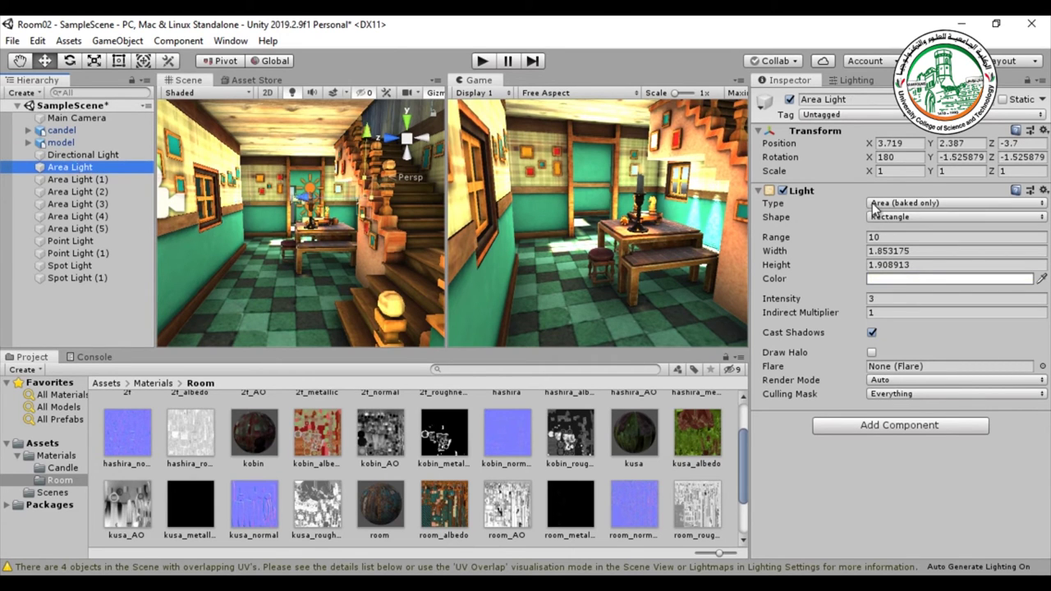
# Step: Set the Directional Light's intensity to 6, keeping its mode at Mixed
pyautogui.click(48, 156)
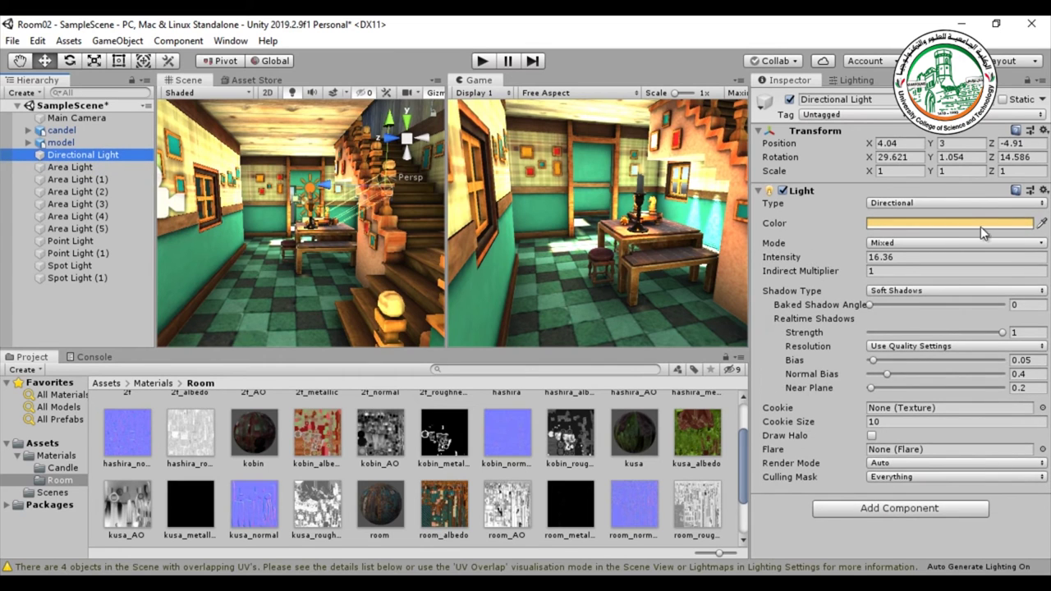
pyautogui.click(907, 243)
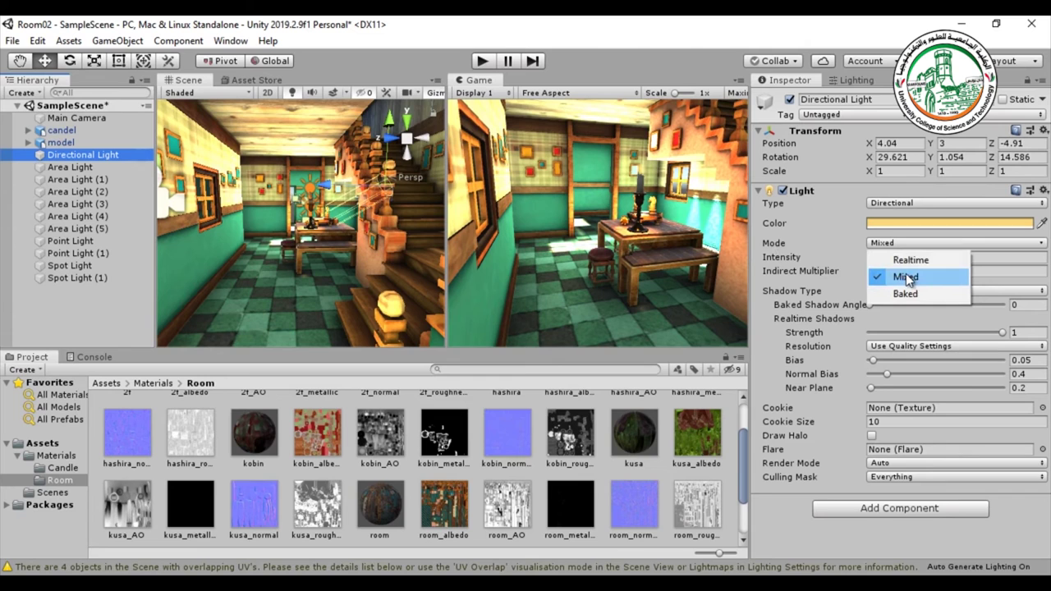
pyautogui.click(815, 22)
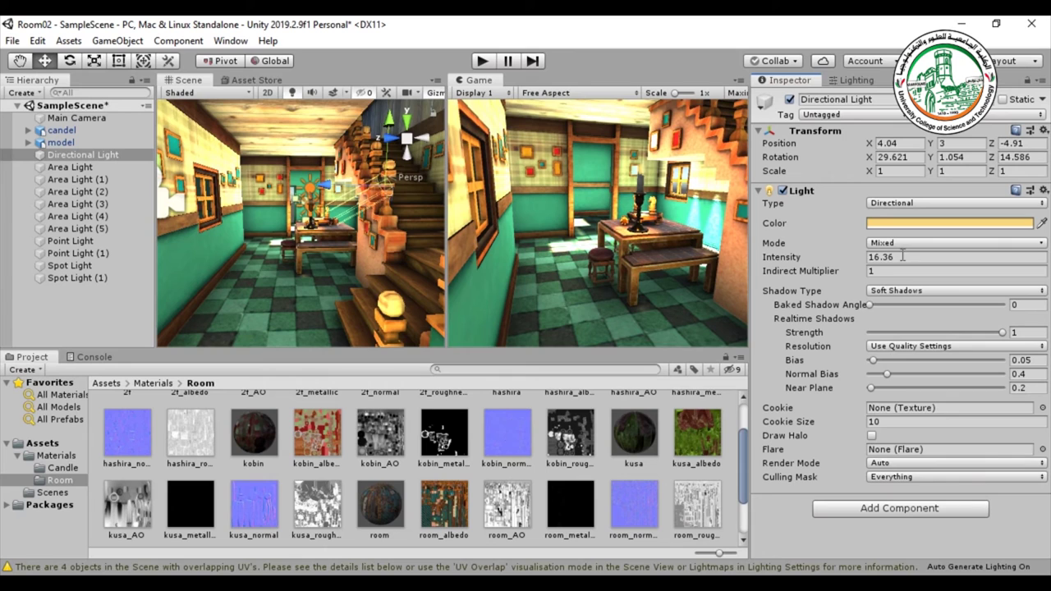
pyautogui.click(903, 256)
pyautogui.write('6')
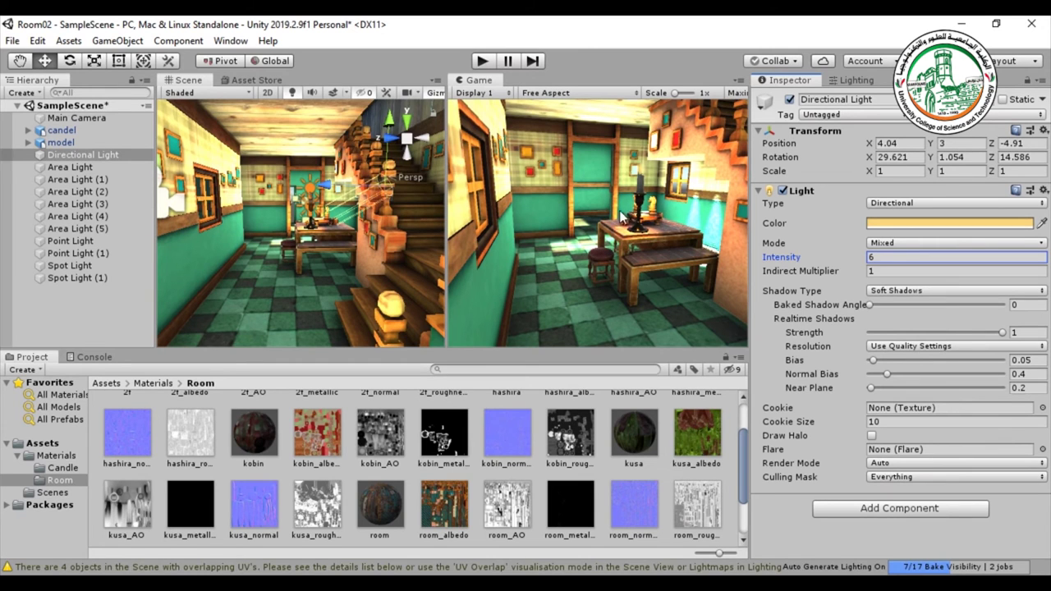
pyautogui.click(641, 197)
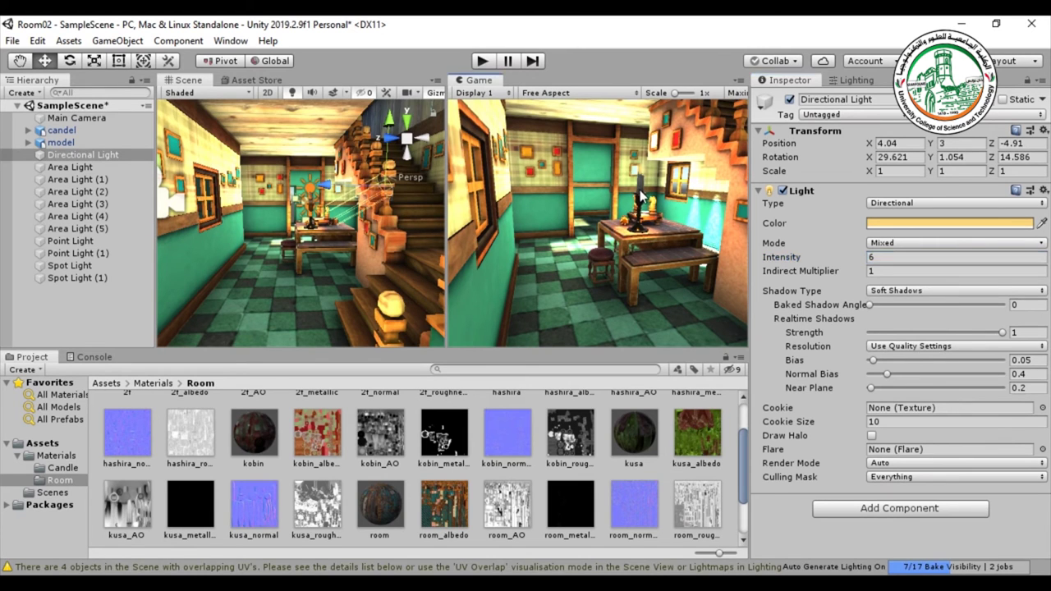
# Step: Mark the candel object on the table as static, including all its child objects
pyautogui.scroll(5, 307, 231)
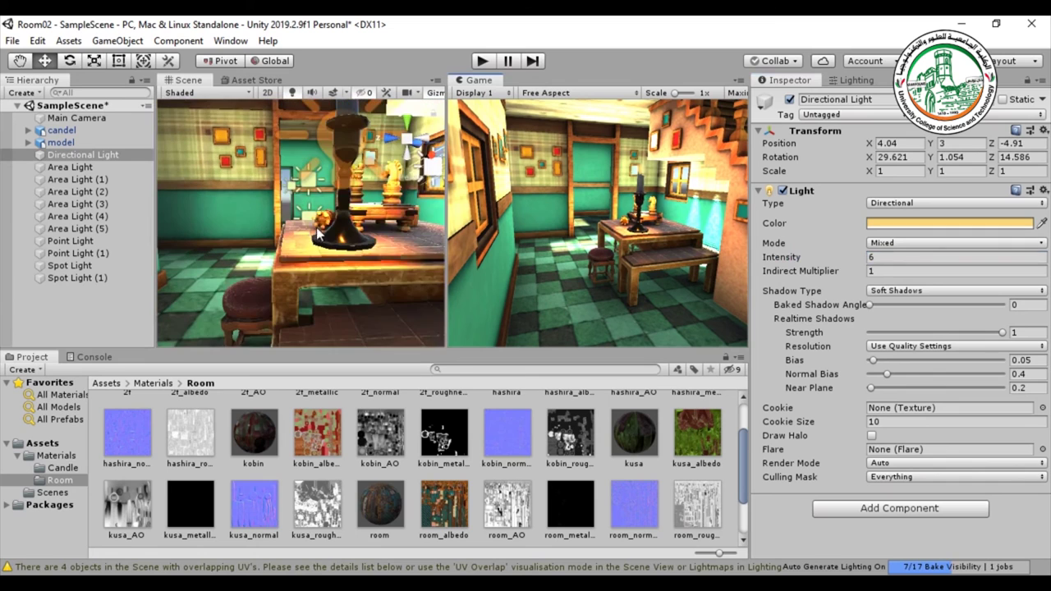
pyautogui.click(335, 238)
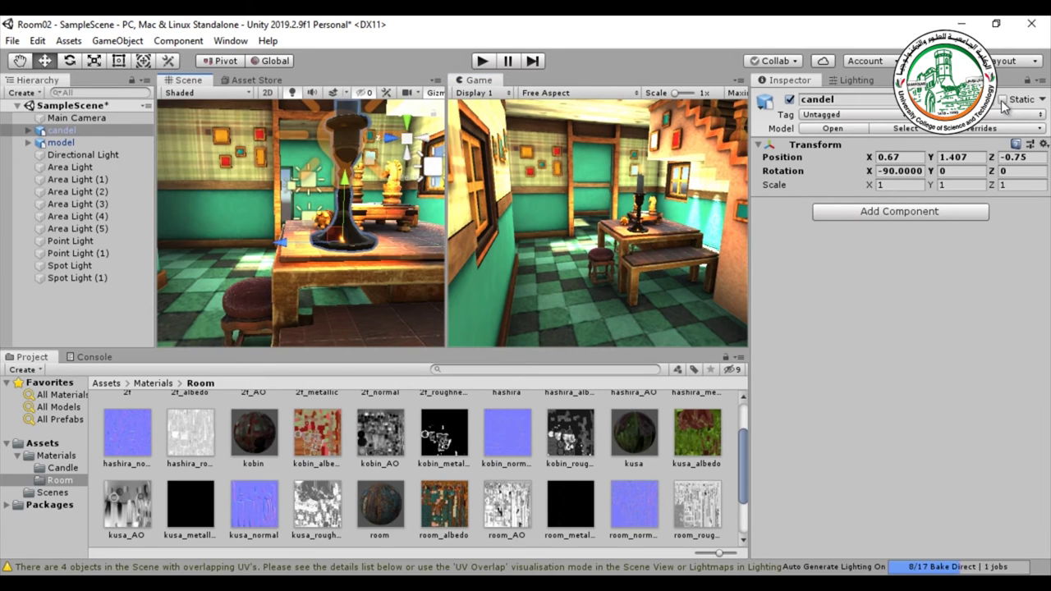
pyautogui.click(1003, 99)
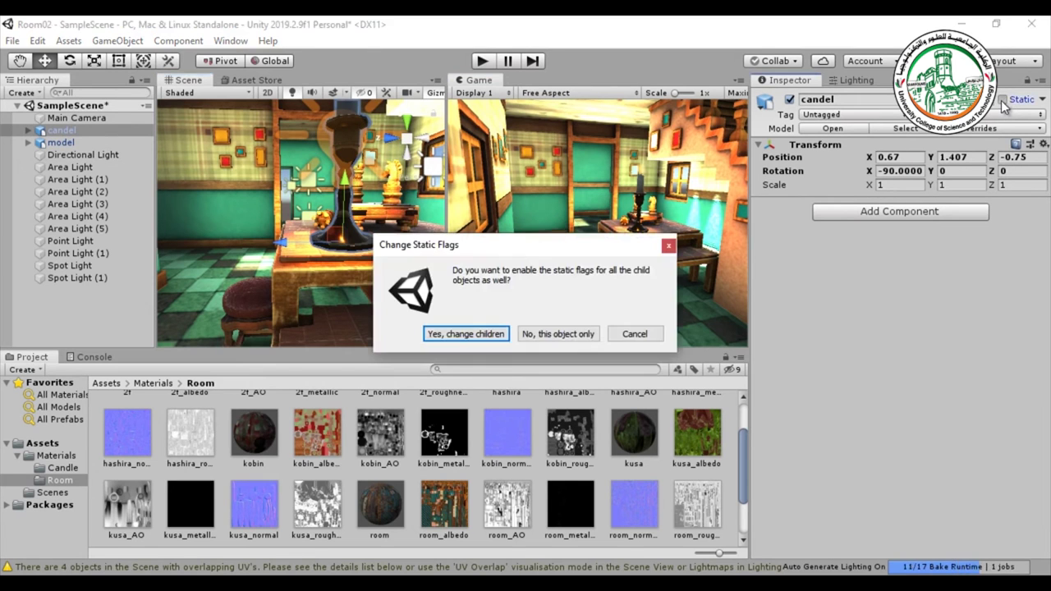
pyautogui.click(442, 333)
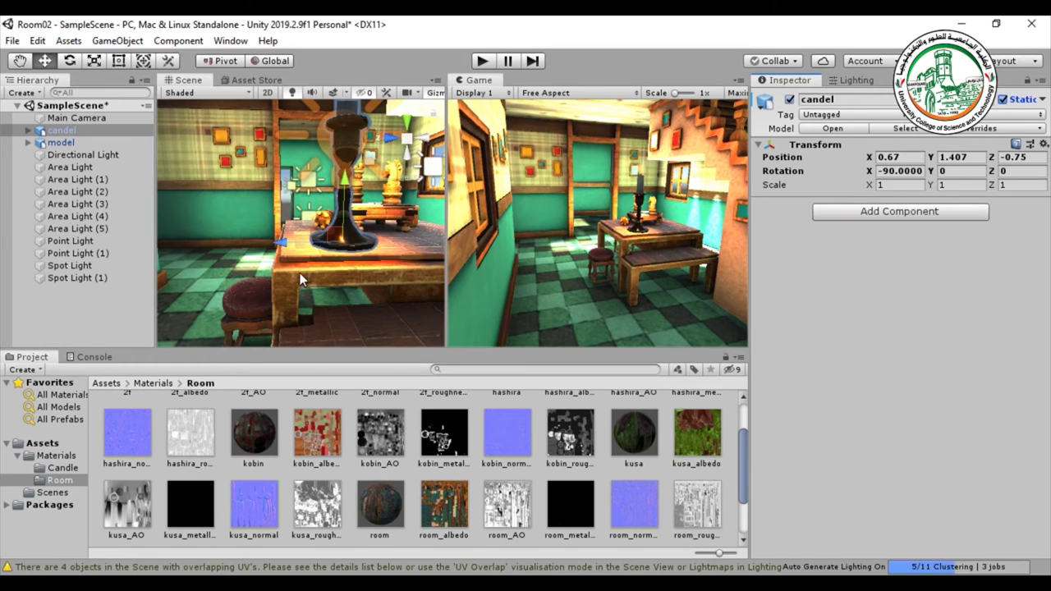
pyautogui.scroll(-5, 300, 273)
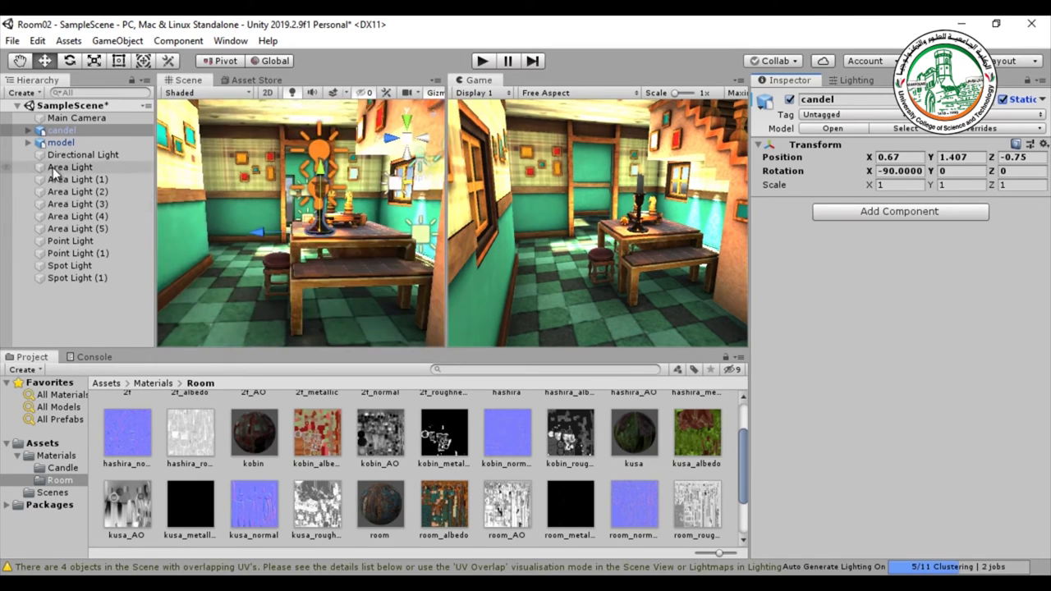
# Step: Change the candle's Point Light mode to Baked
pyautogui.click(61, 240)
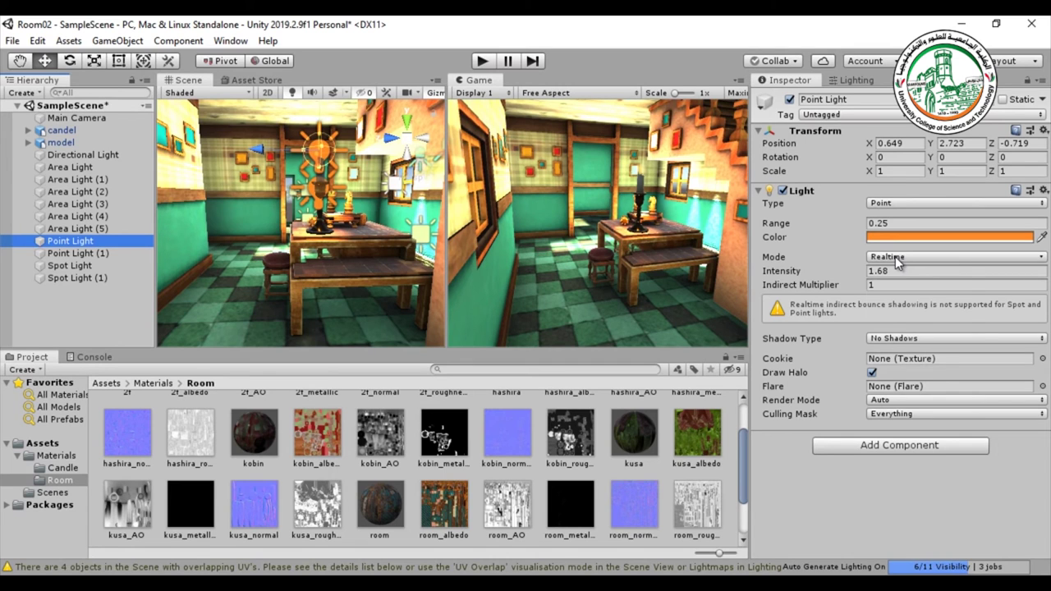
pyautogui.click(894, 256)
pyautogui.click(905, 308)
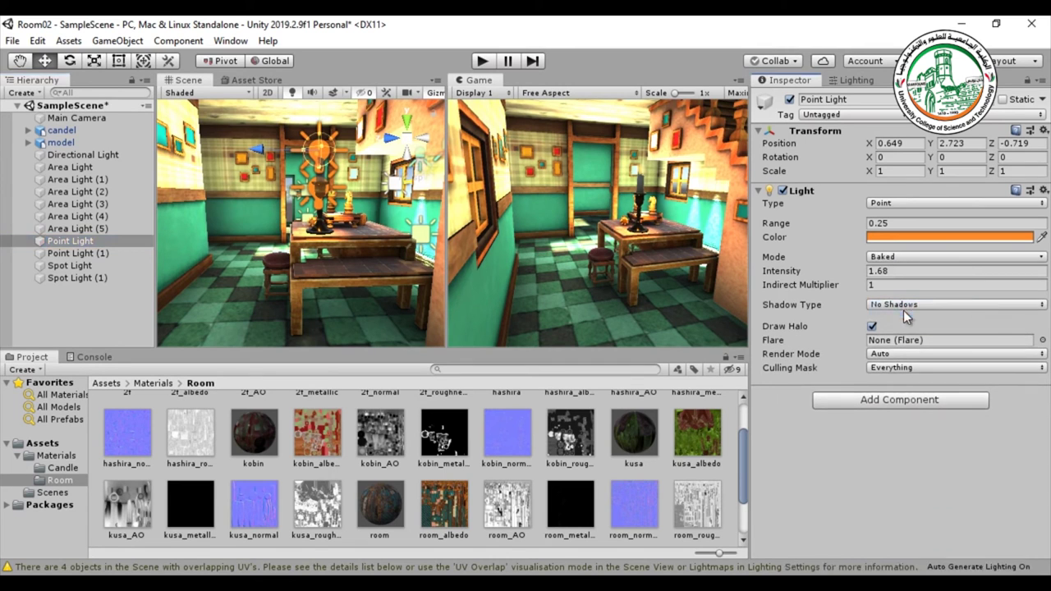
# Step: Change the mode of Point Light (1) to Baked
pyautogui.click(82, 254)
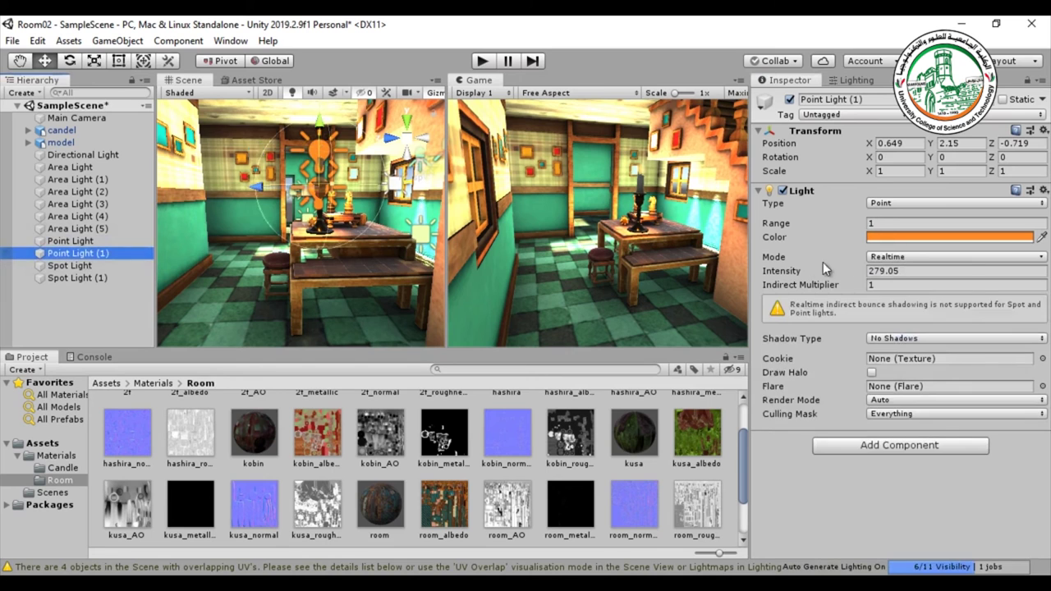
pyautogui.click(886, 258)
pyautogui.click(895, 309)
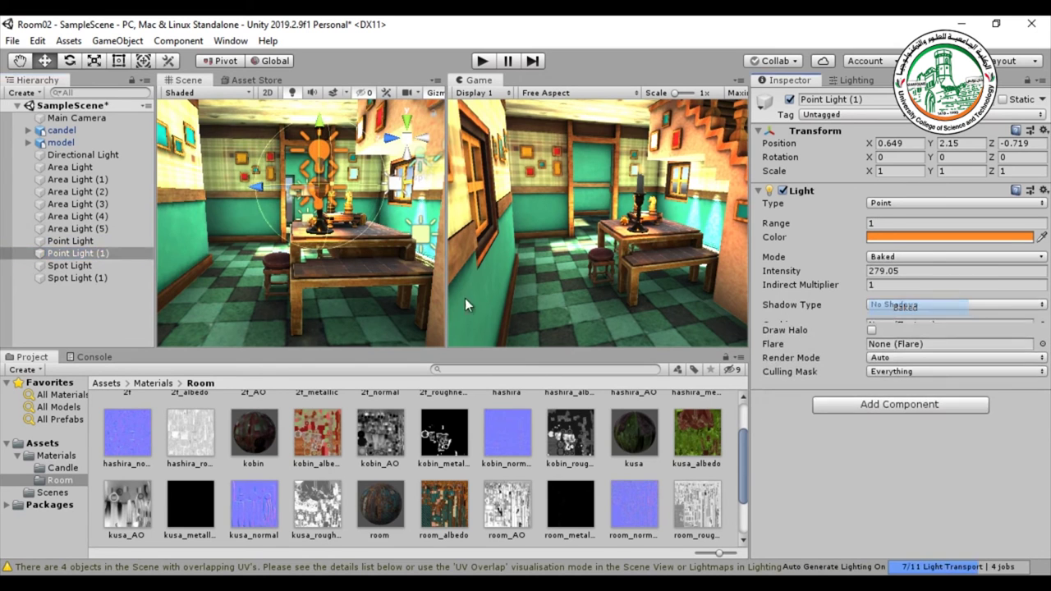
# Step: Change the mode of both Spot Light and Spot Light (1) to Baked
pyautogui.click(82, 266)
pyautogui.click(879, 271)
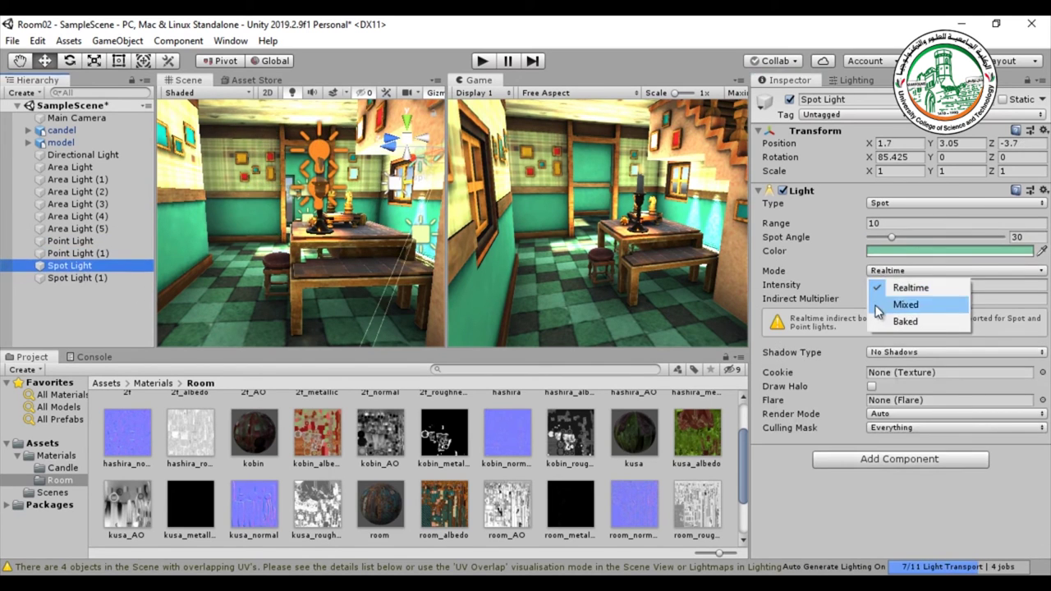
pyautogui.click(898, 320)
pyautogui.click(75, 278)
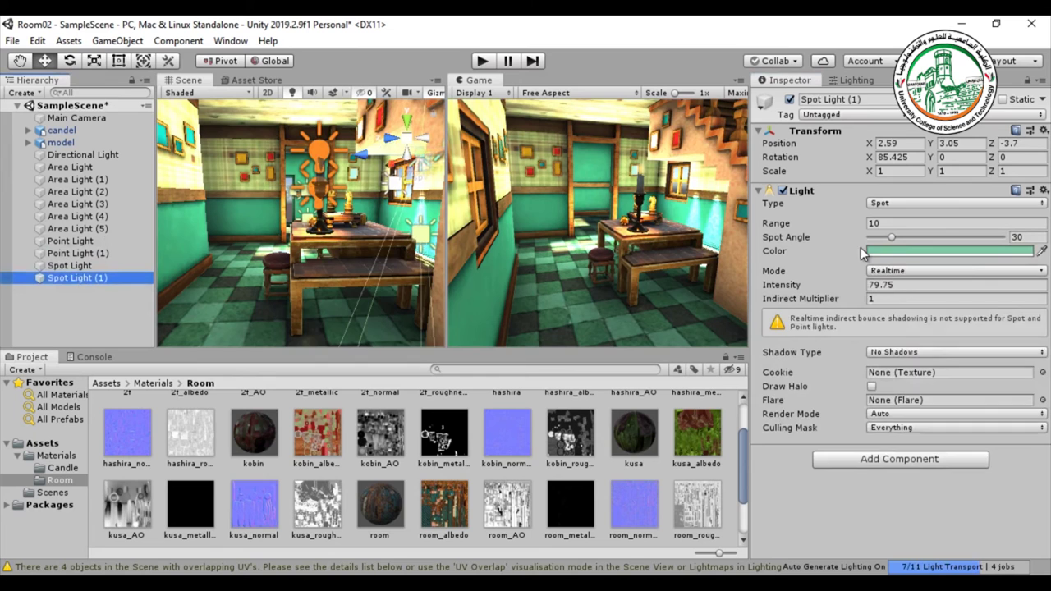
pyautogui.click(895, 270)
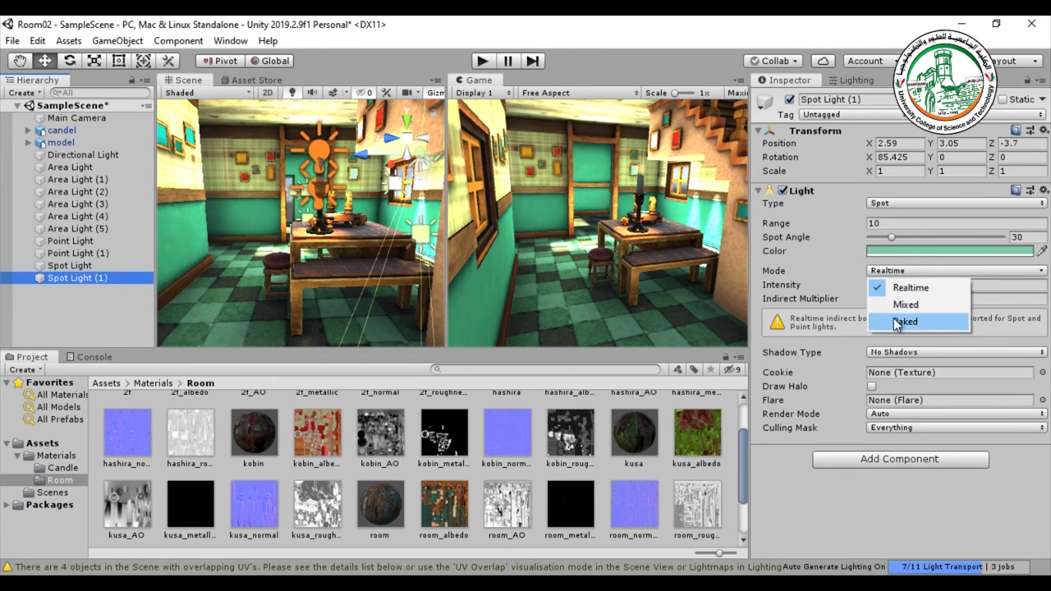
pyautogui.click(897, 322)
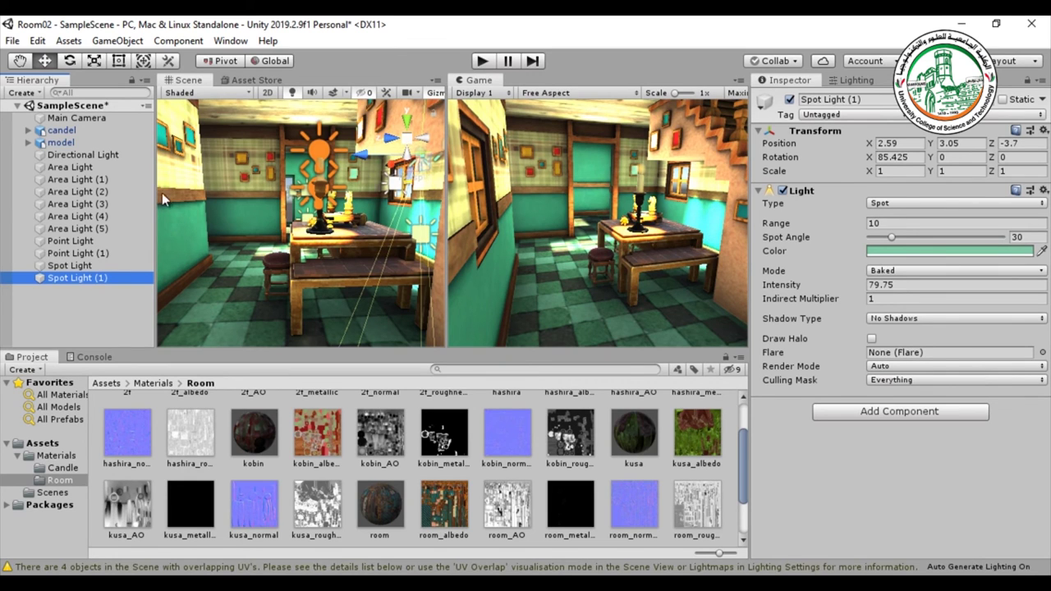
# Step: Set the intensity of Area Light (1) to 5
pyautogui.click(55, 193)
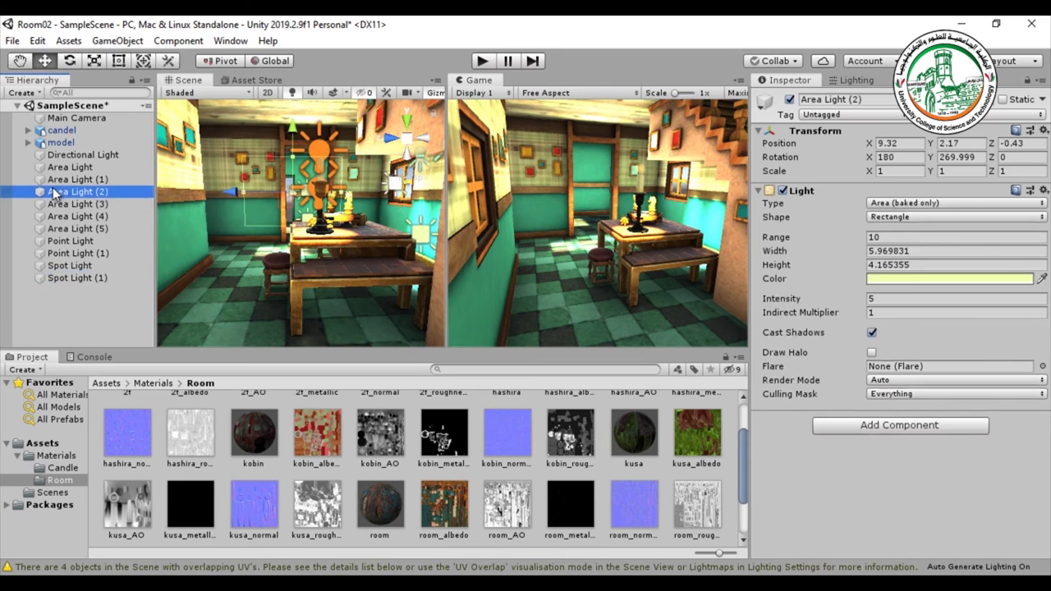
pyautogui.click(59, 179)
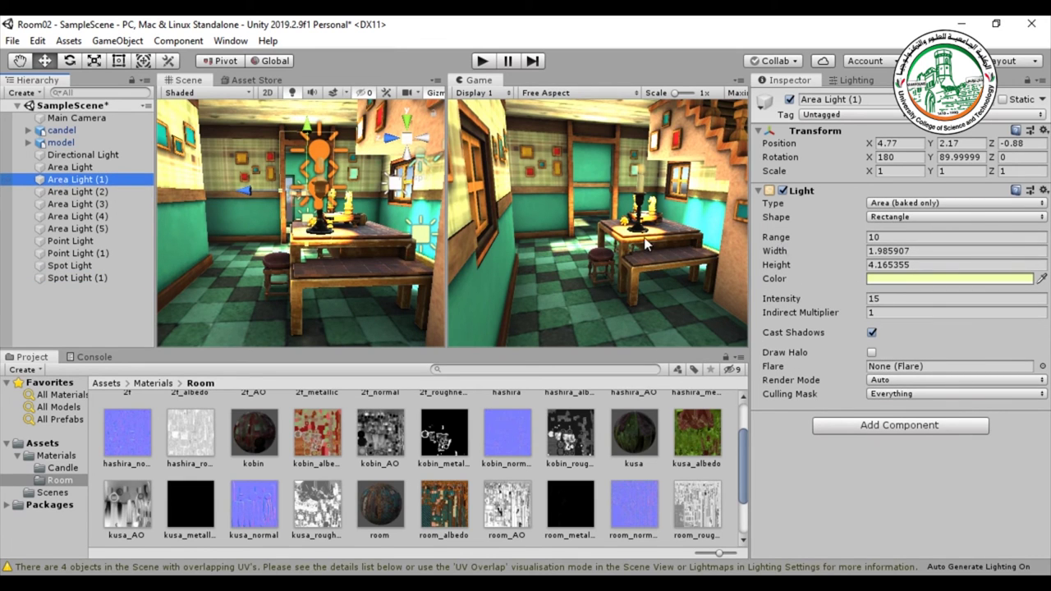
pyautogui.click(893, 299)
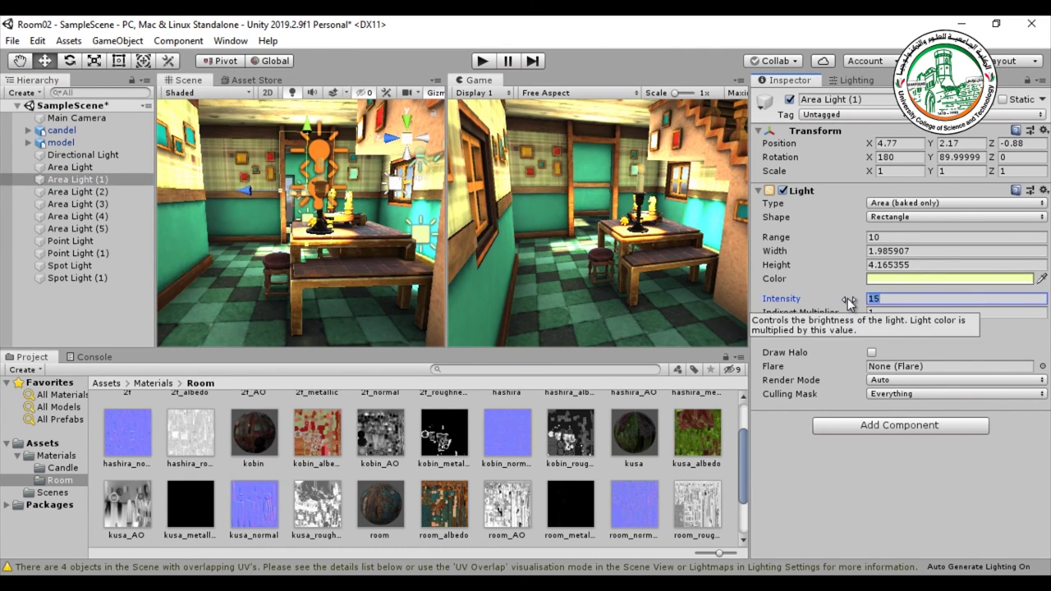
pyautogui.write('5')
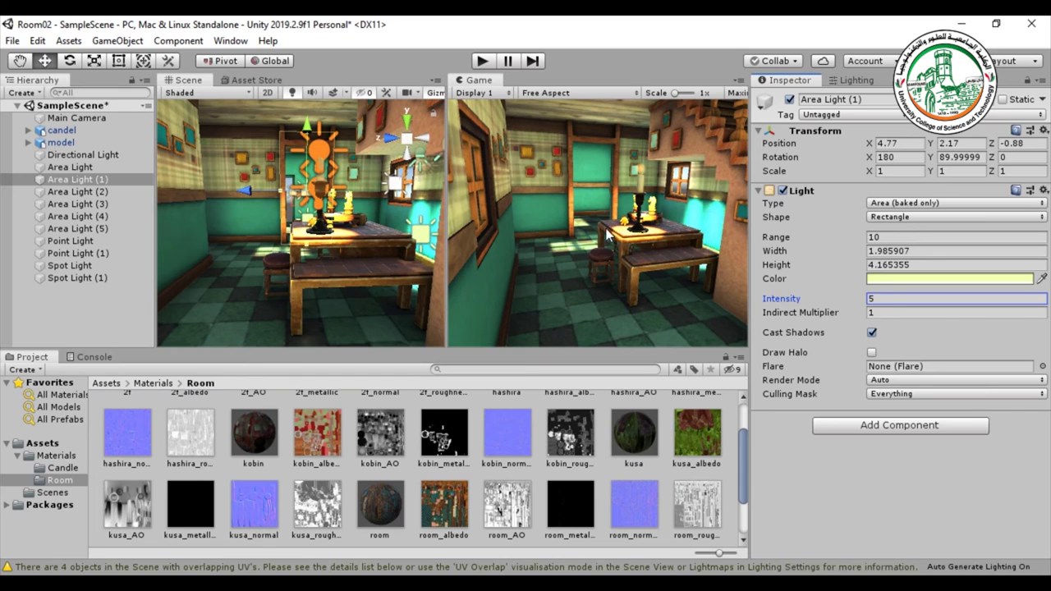
# Step: Examine the lightmap size options in the scene's lightmapping settings and the size of the generated baked lightmaps
pyautogui.click(852, 81)
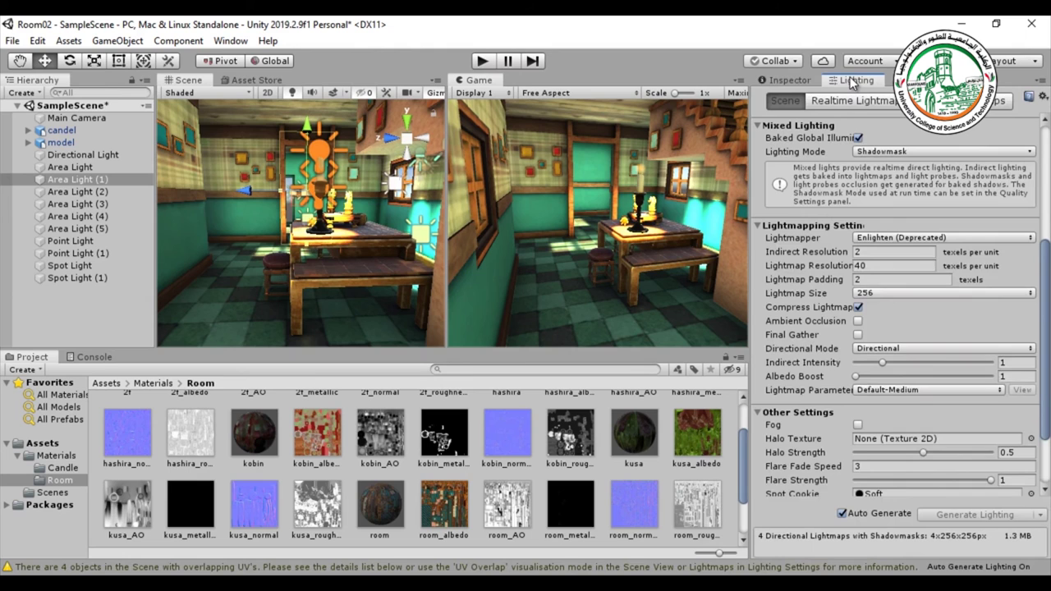
pyautogui.click(877, 295)
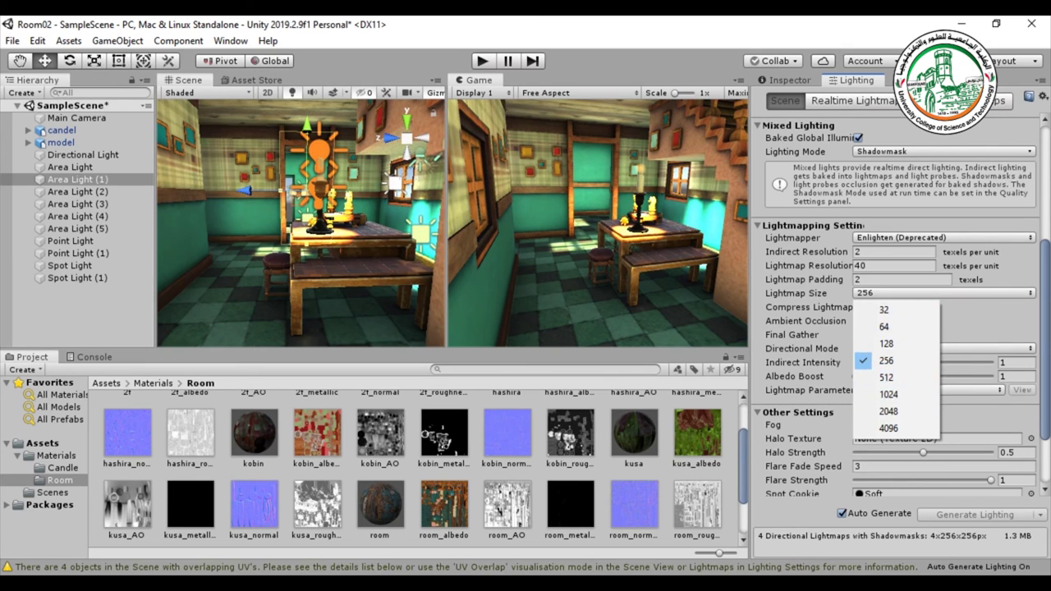
pyautogui.click(889, 395)
pyautogui.click(995, 100)
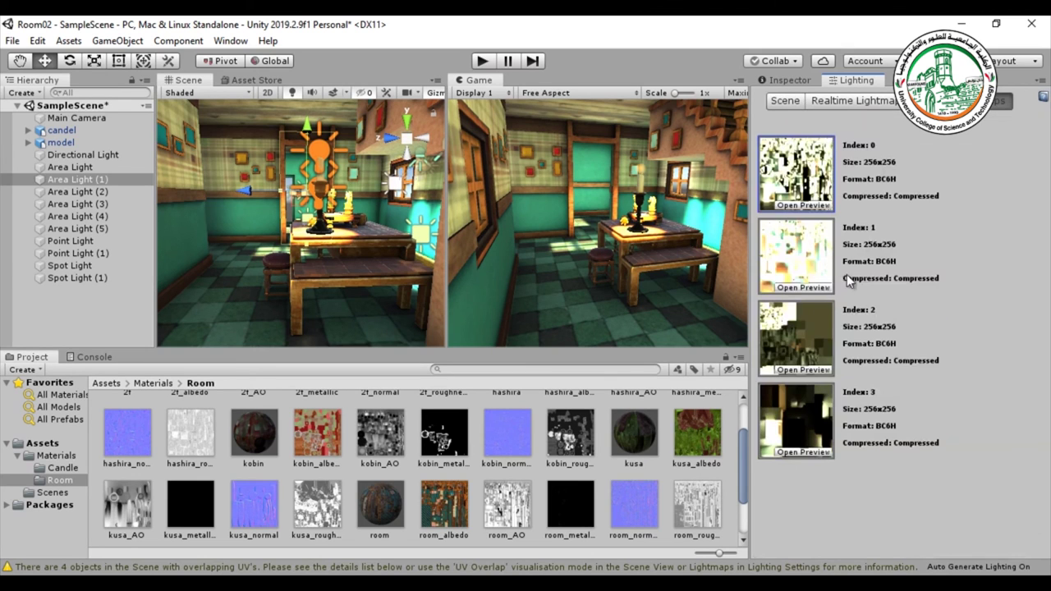
pyautogui.click(783, 101)
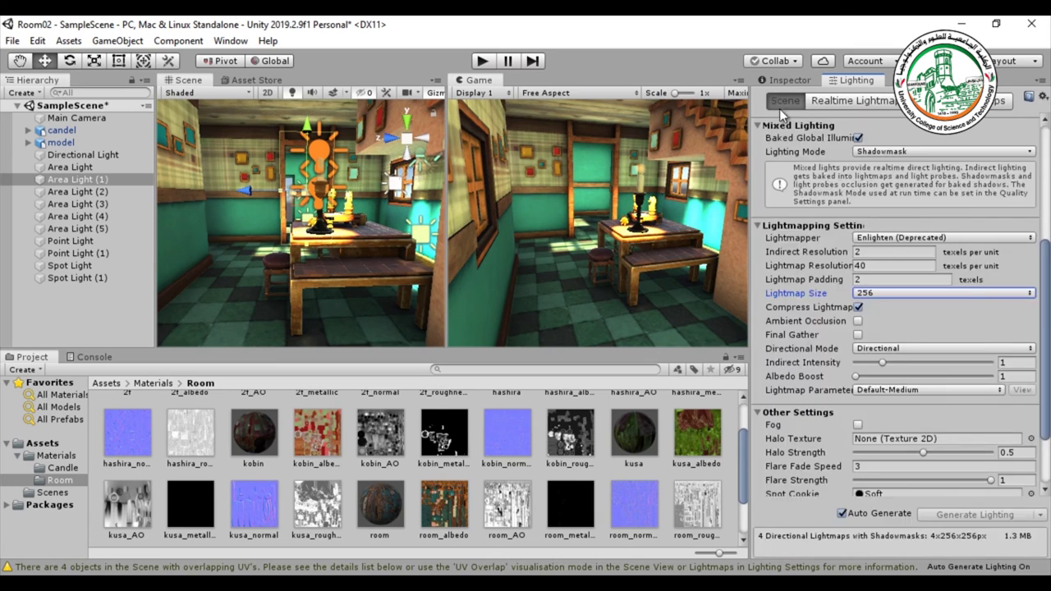
pyautogui.click(995, 100)
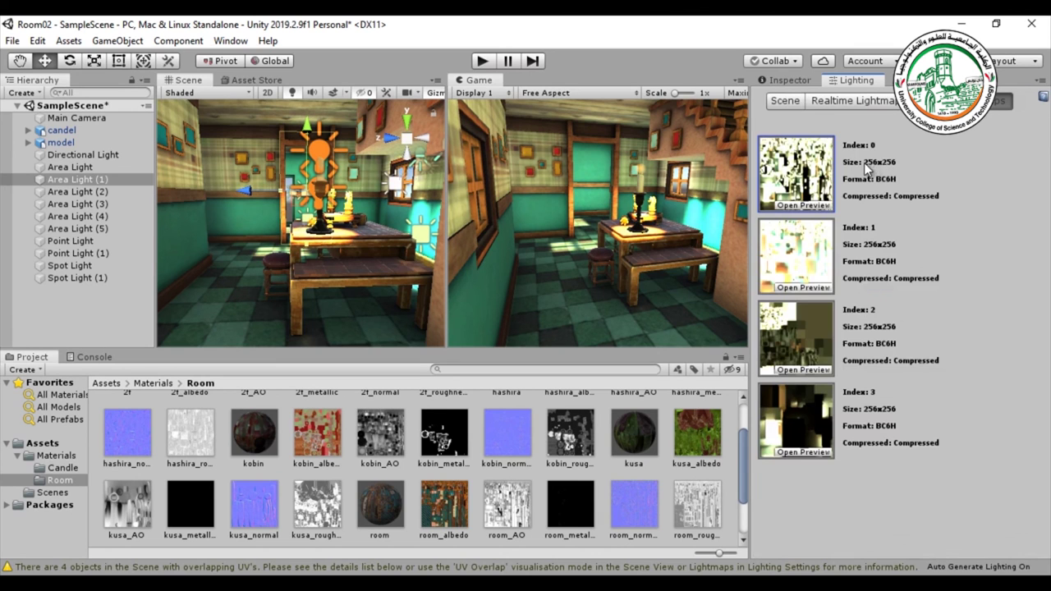
pyautogui.click(790, 101)
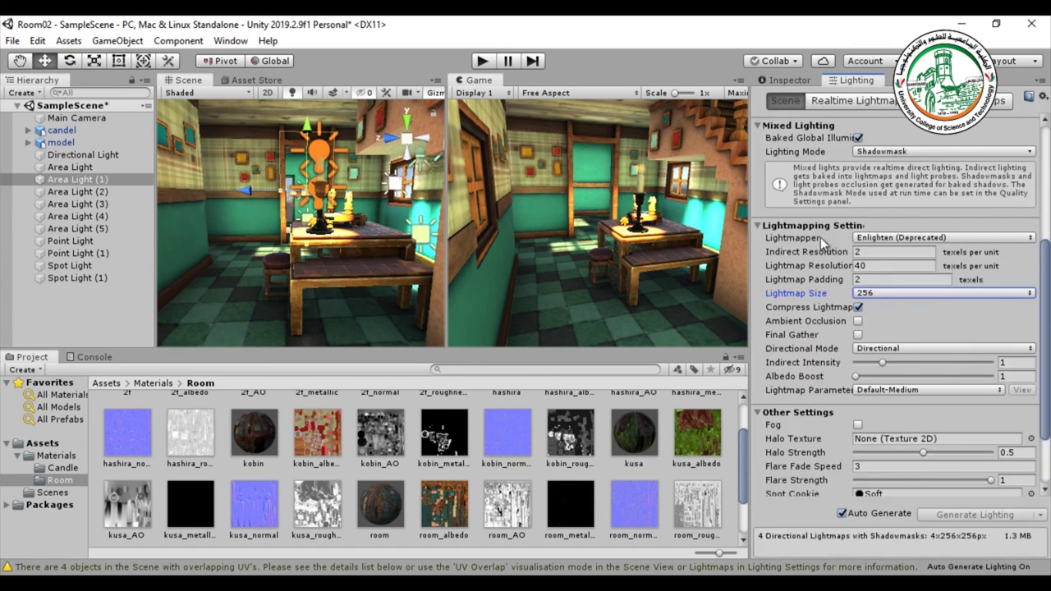
# Step: Set the lightmap size to 1024 with ambient occlusion enabled, and turn off automatic lighting generation
pyautogui.click(886, 295)
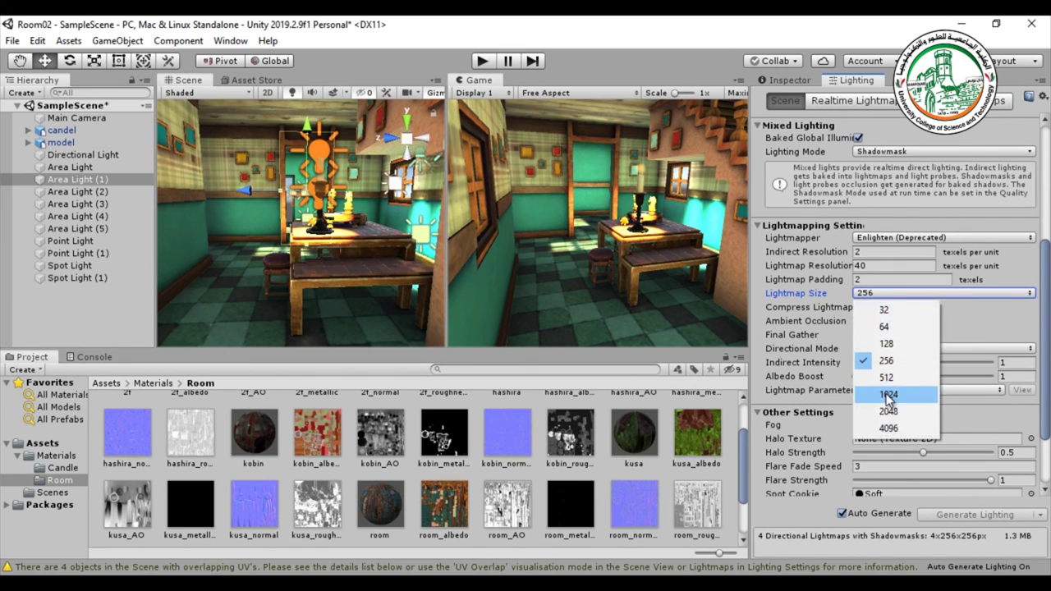
pyautogui.click(888, 397)
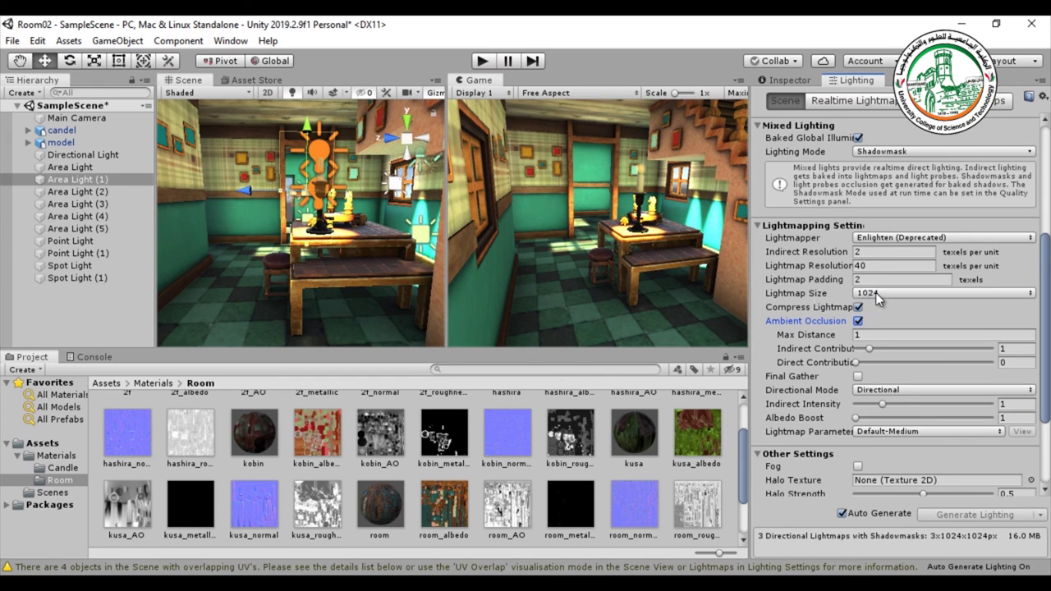
pyautogui.click(841, 514)
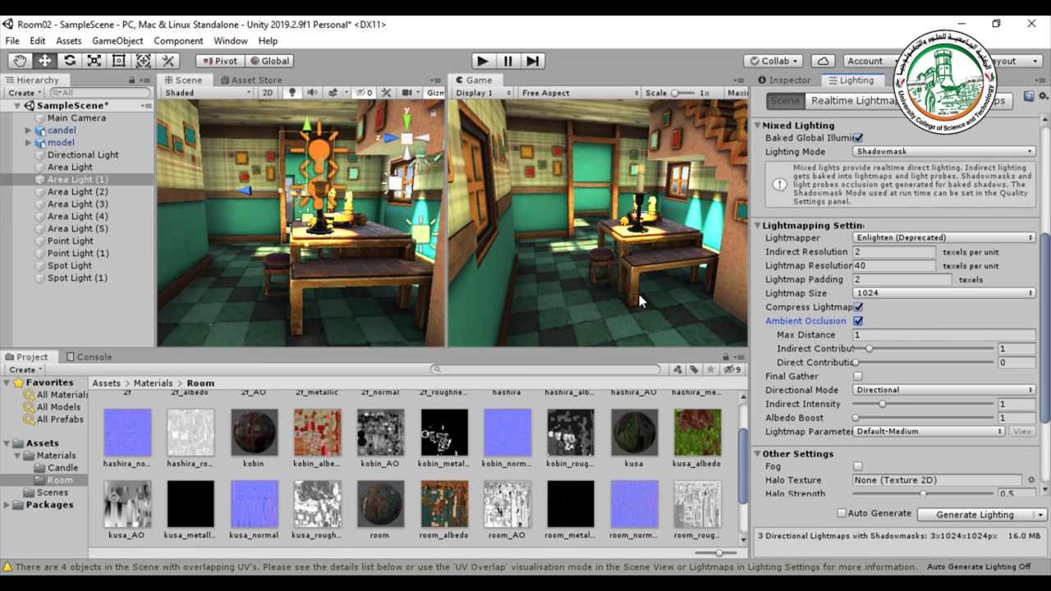
# Step: Check the regenerated baked lightmaps, and return to the properties of Area Light (1)
pyautogui.click(989, 100)
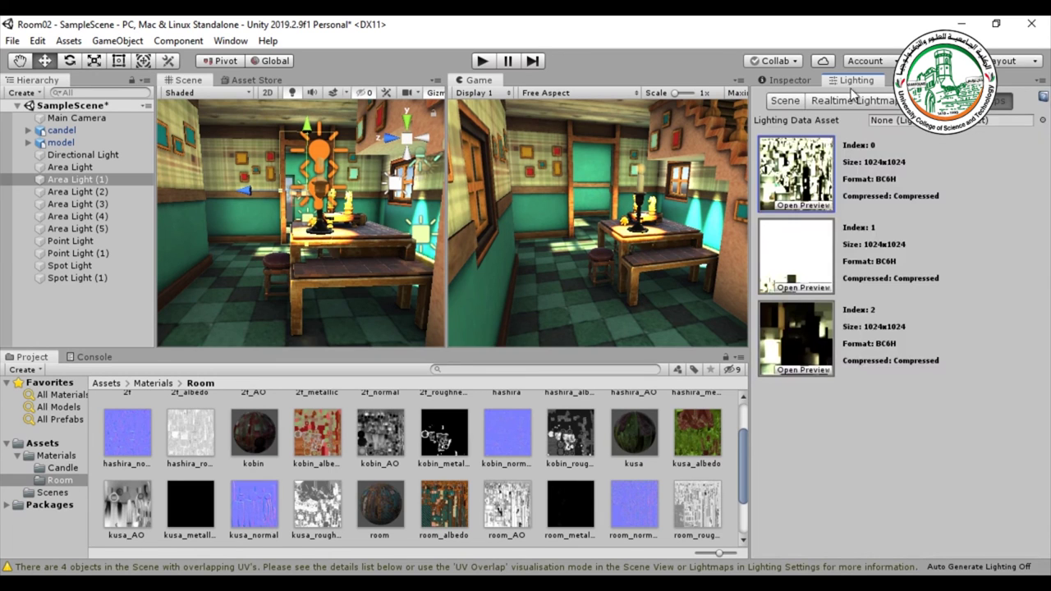
pyautogui.click(789, 81)
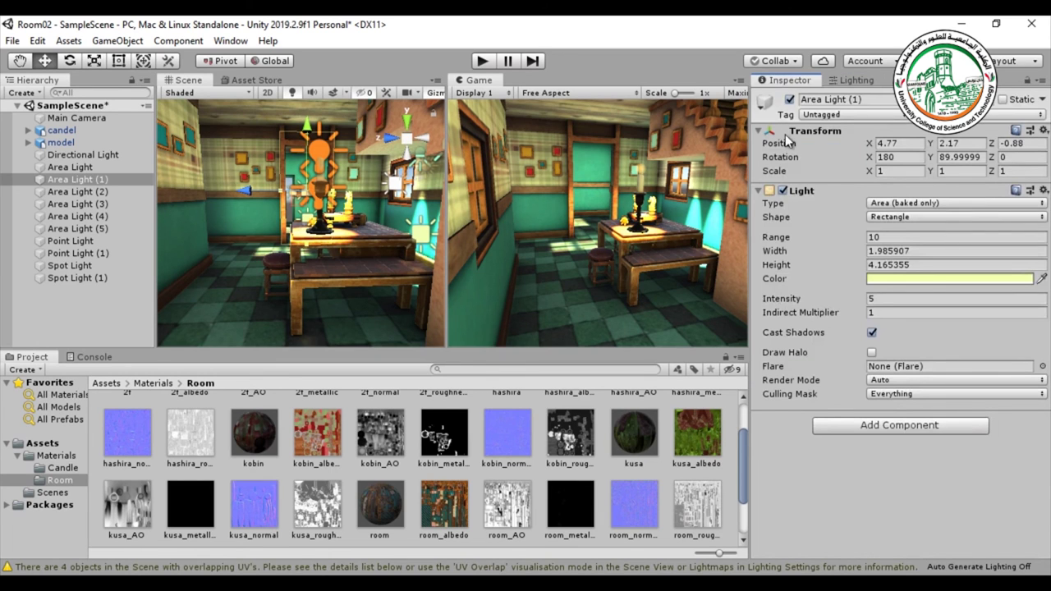